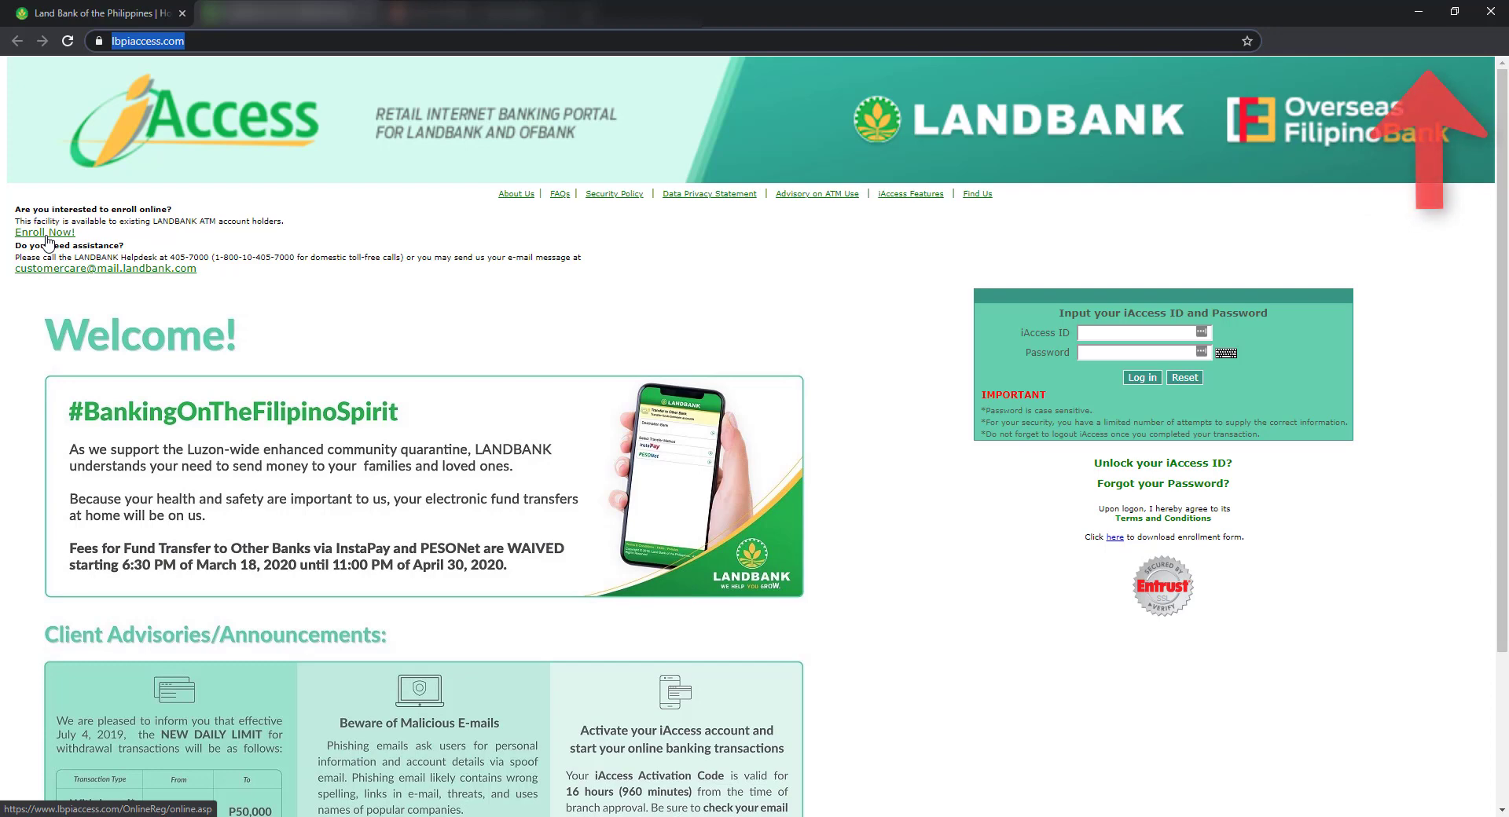
# Log in to LANDBANK iAccess with the iAccess ID and account password
pyautogui.click(1013, 306)
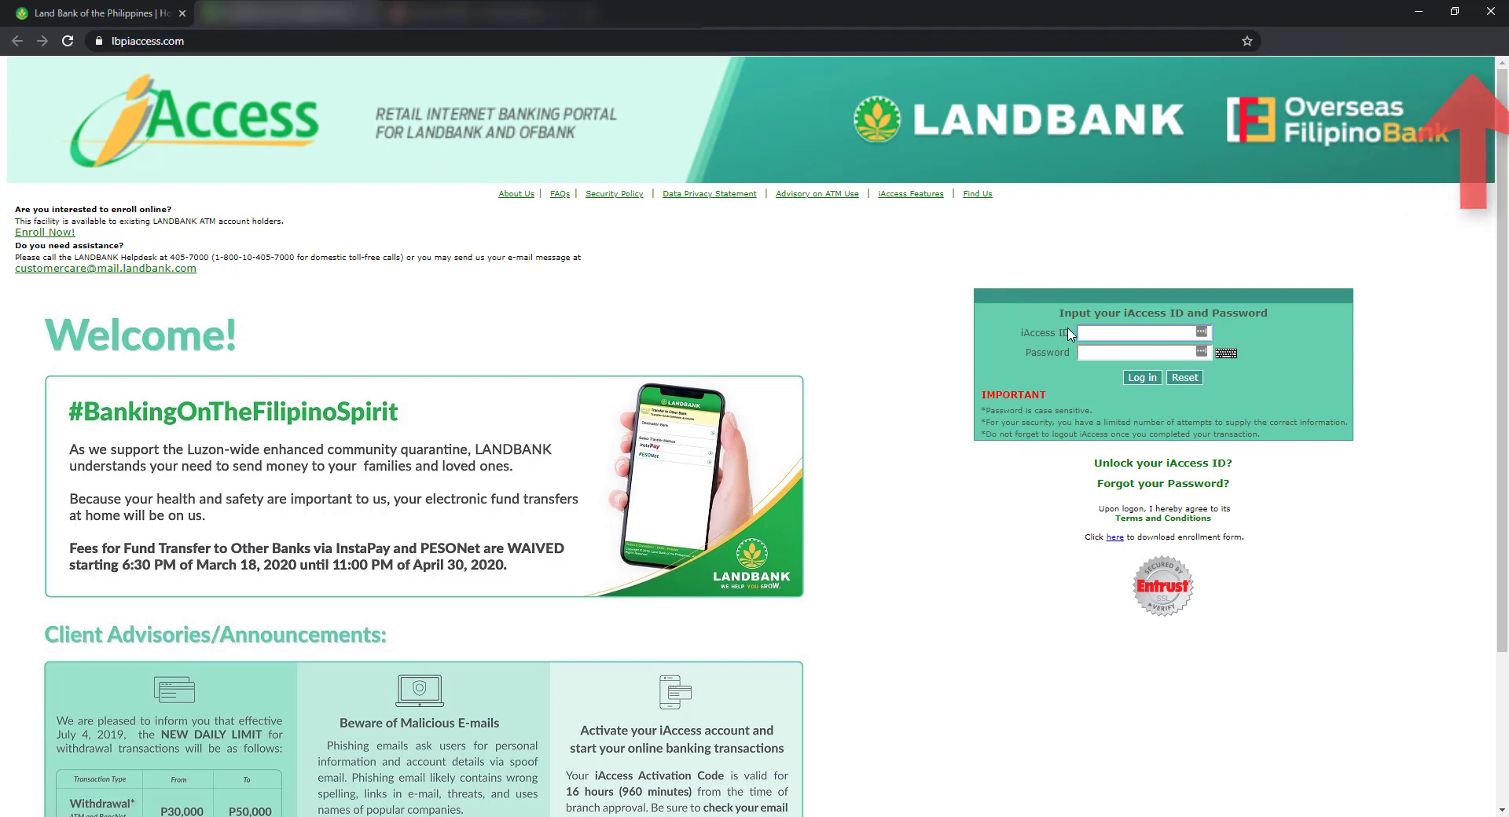
pyautogui.click(1086, 333)
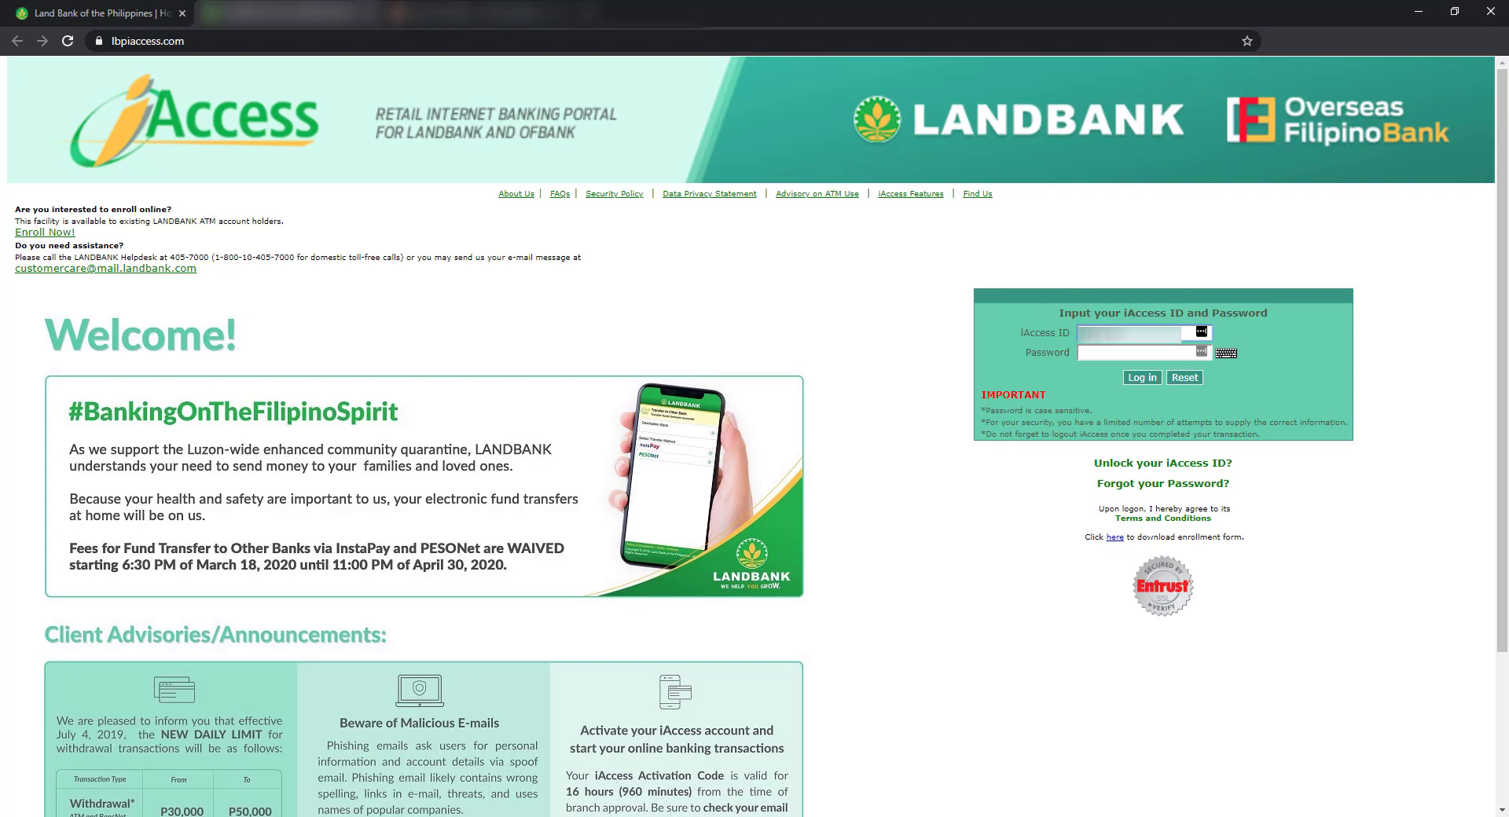
pyautogui.click(1104, 353)
pyautogui.hotkey('ctrl', 'v')
pyautogui.click(1144, 379)
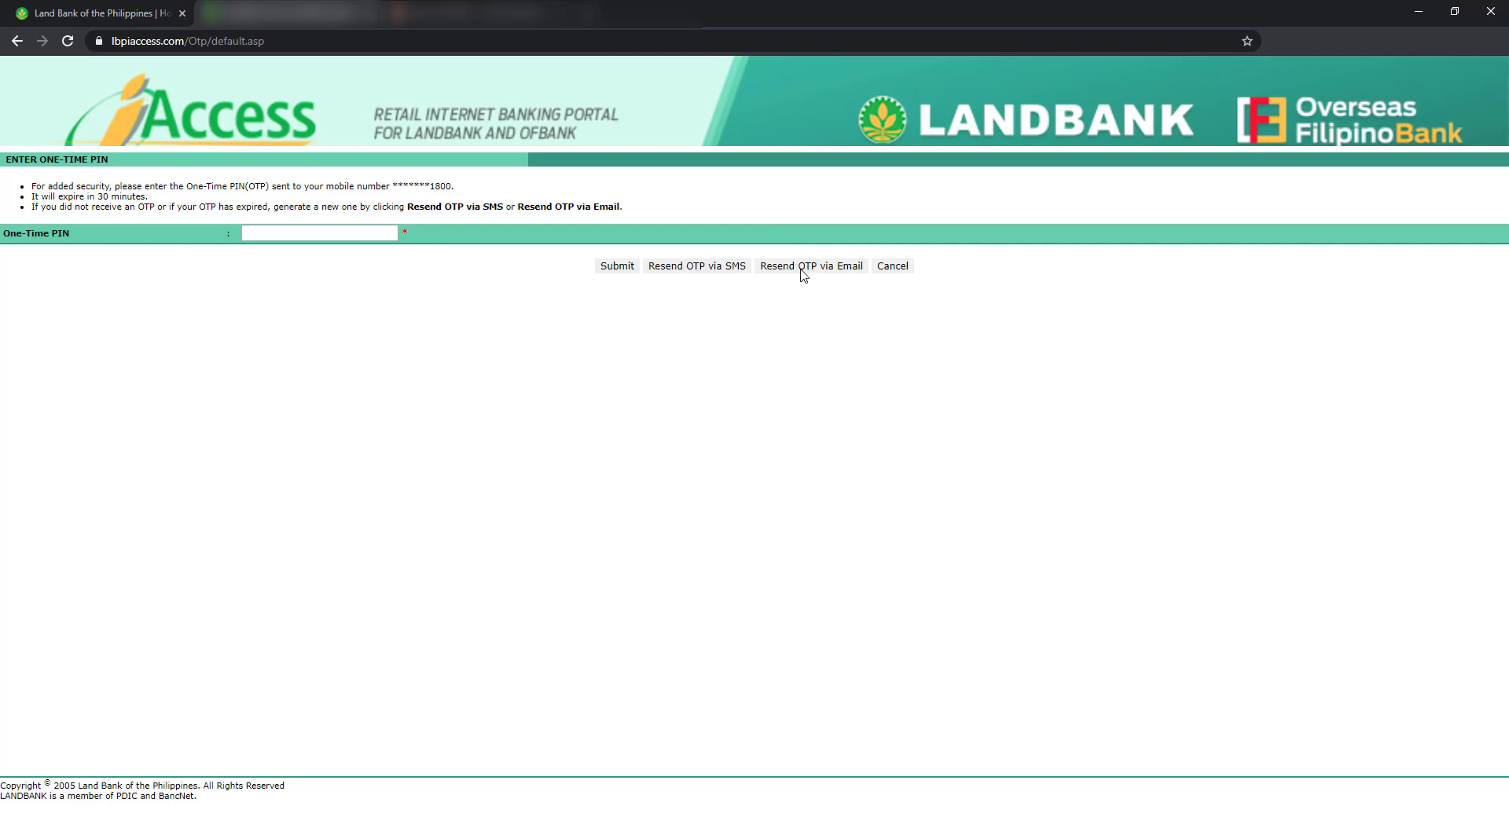
# Resend the one-time PIN by email, read it in Gmail, and return to the PIN field
pyautogui.click(803, 269)
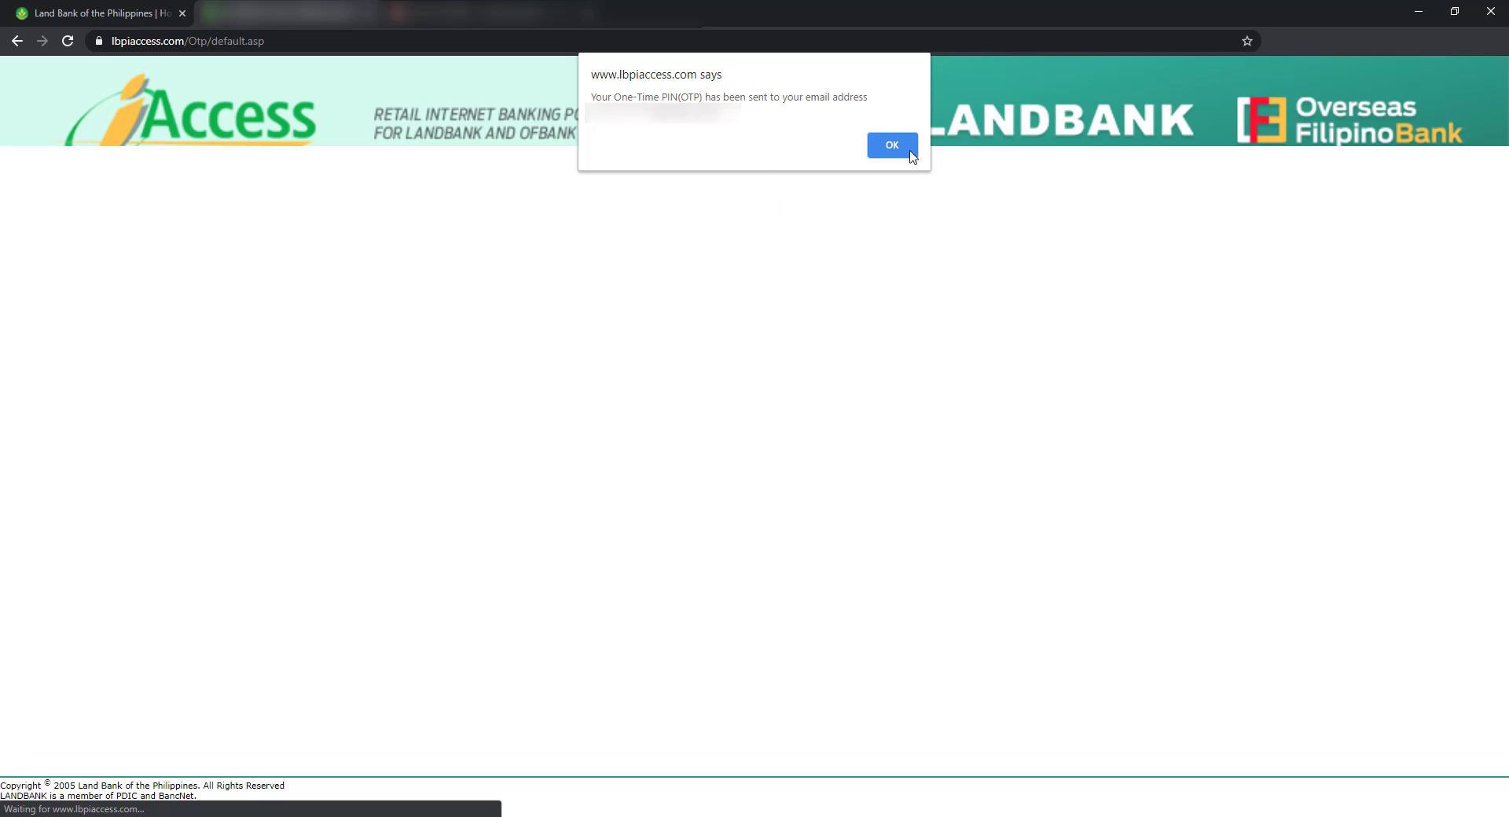
pyautogui.click(903, 151)
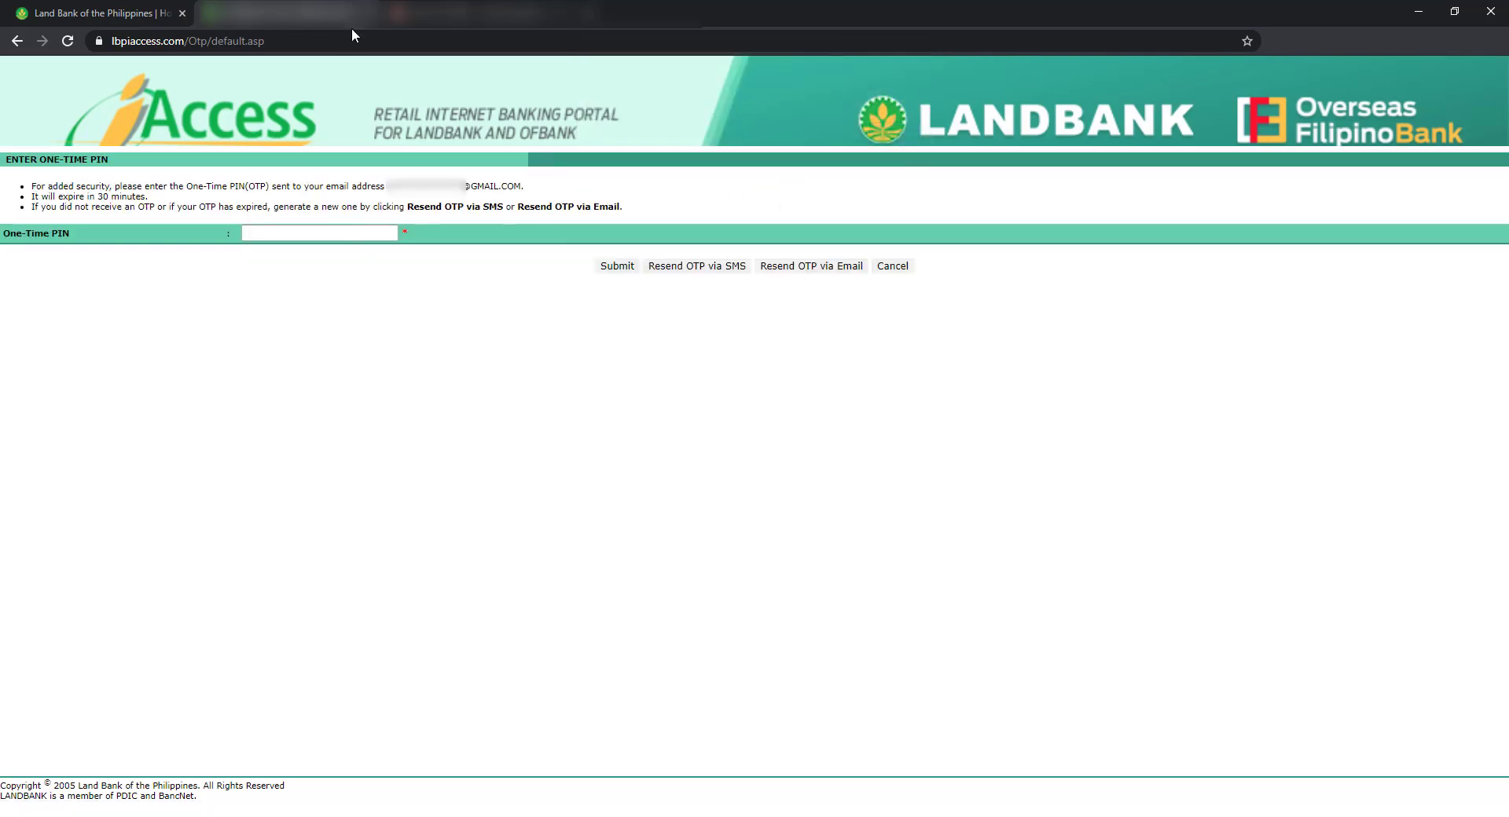
pyautogui.click(436, 14)
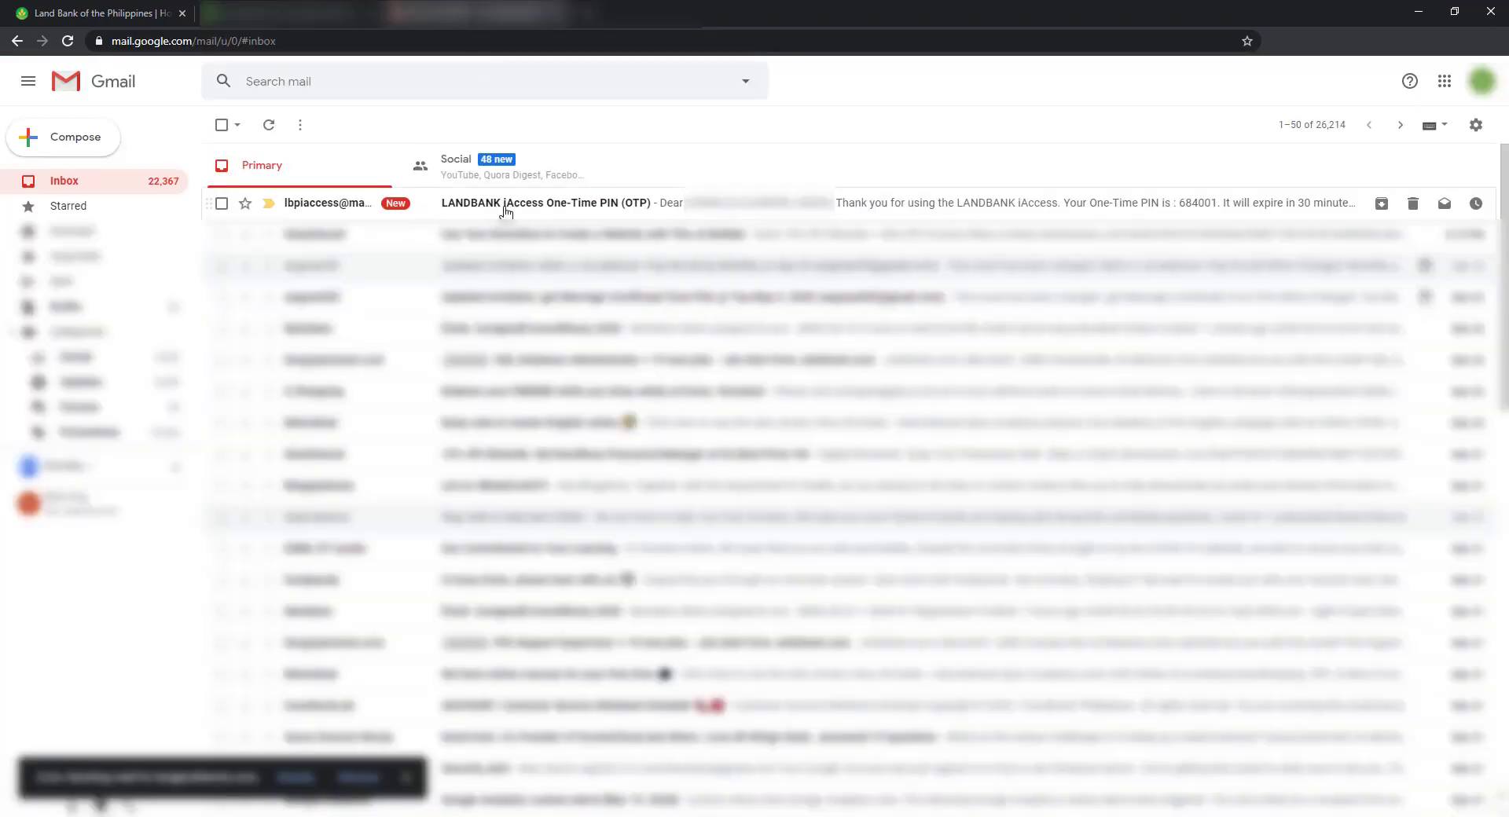
pyautogui.click(510, 206)
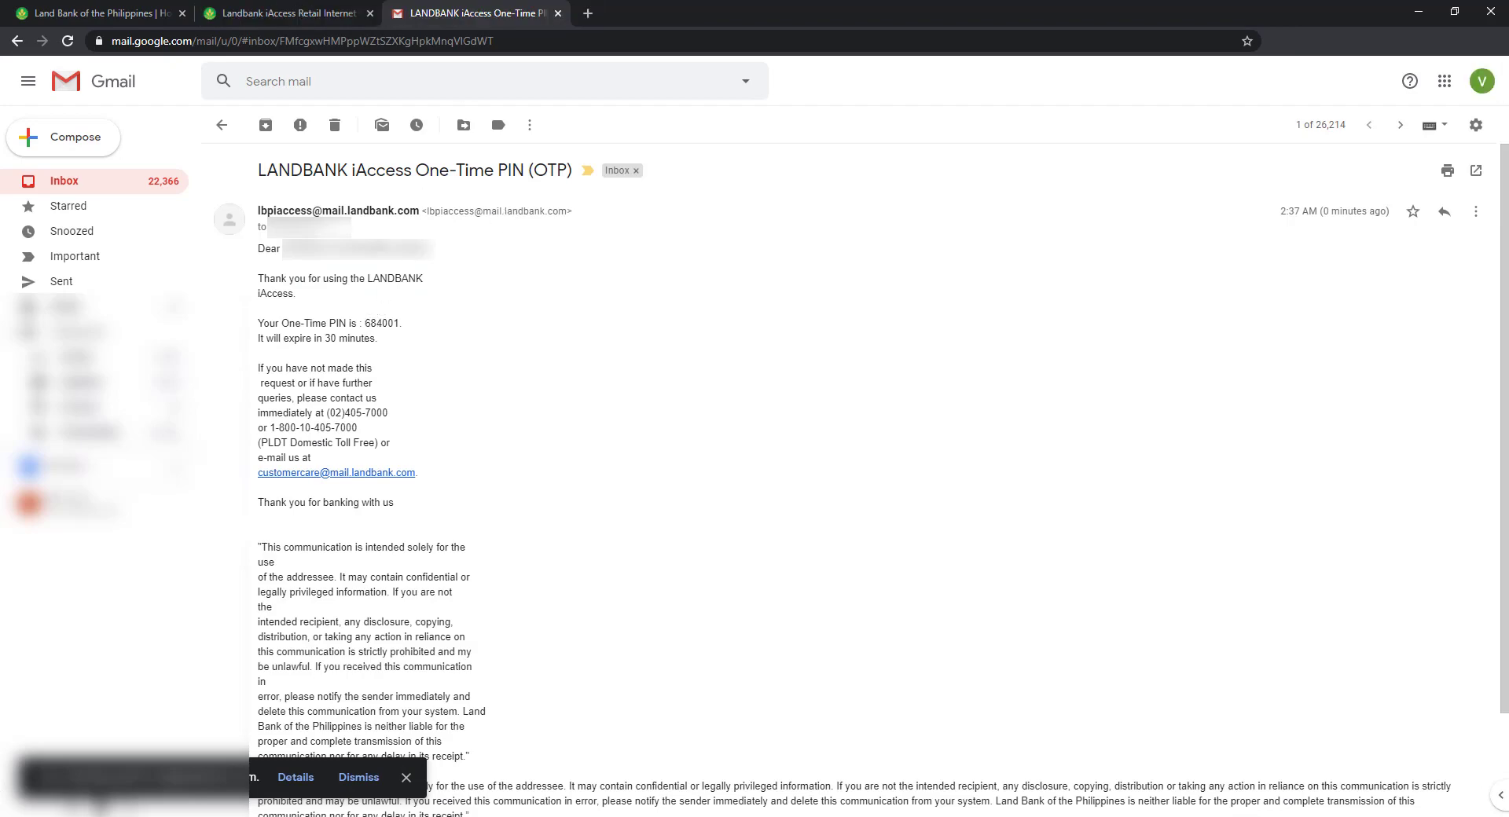
pyautogui.click(322, 13)
pyautogui.click(381, 234)
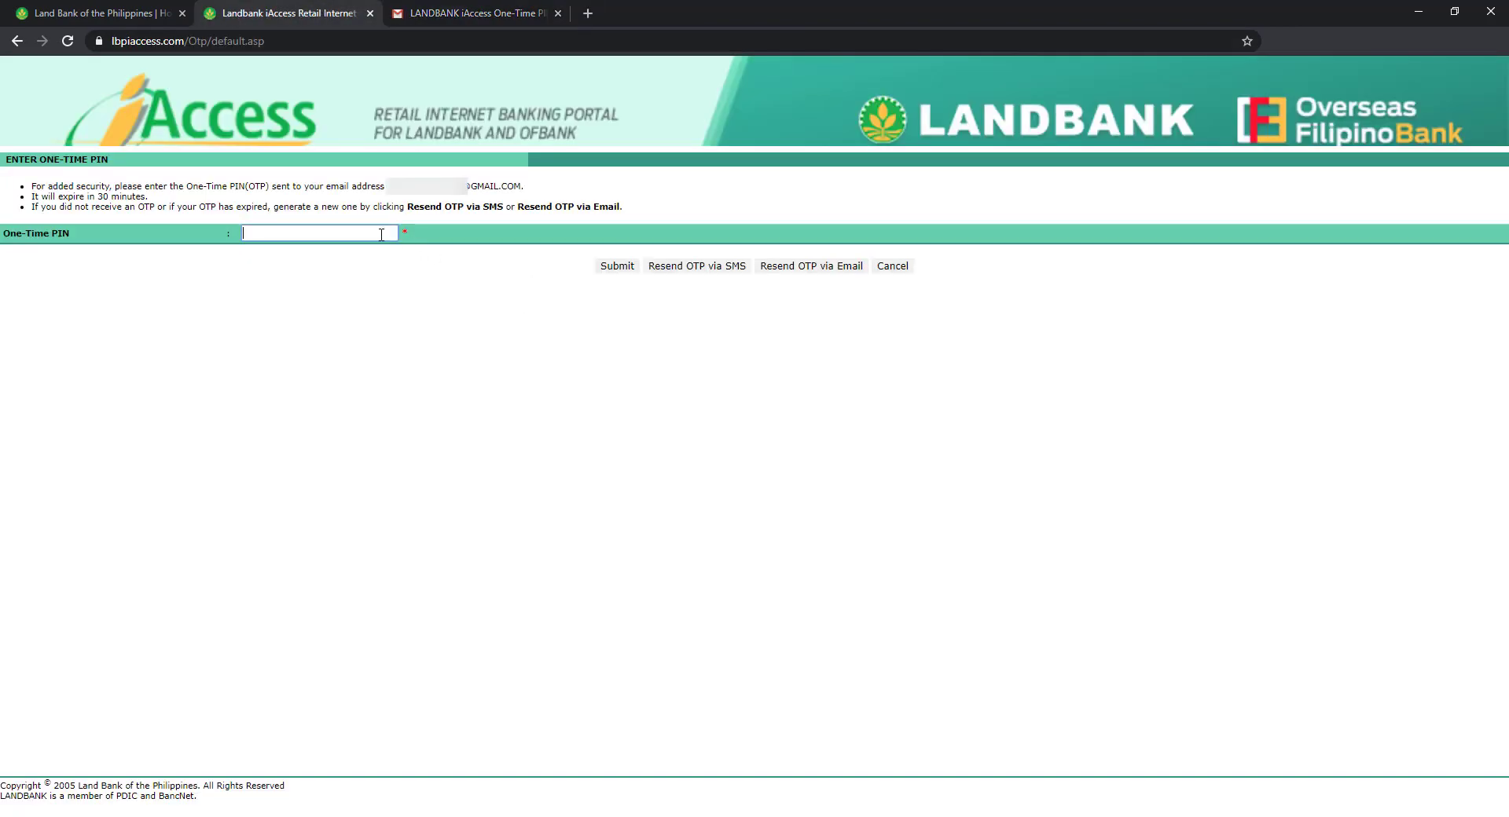
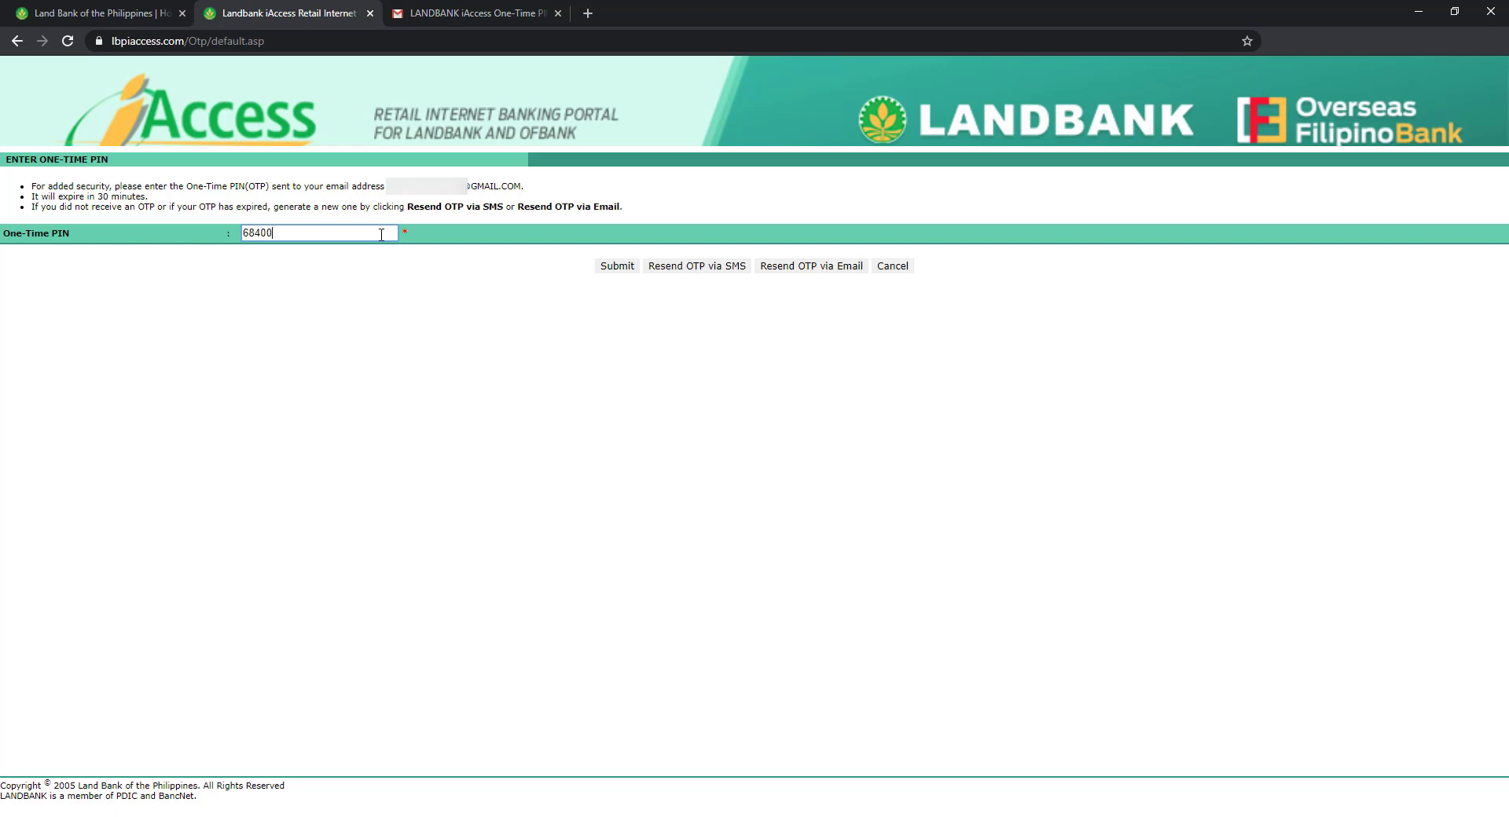
# Submit the emailed one-time PIN and check the 1,700.44 available balance in Account Summary
pyautogui.click(610, 271)
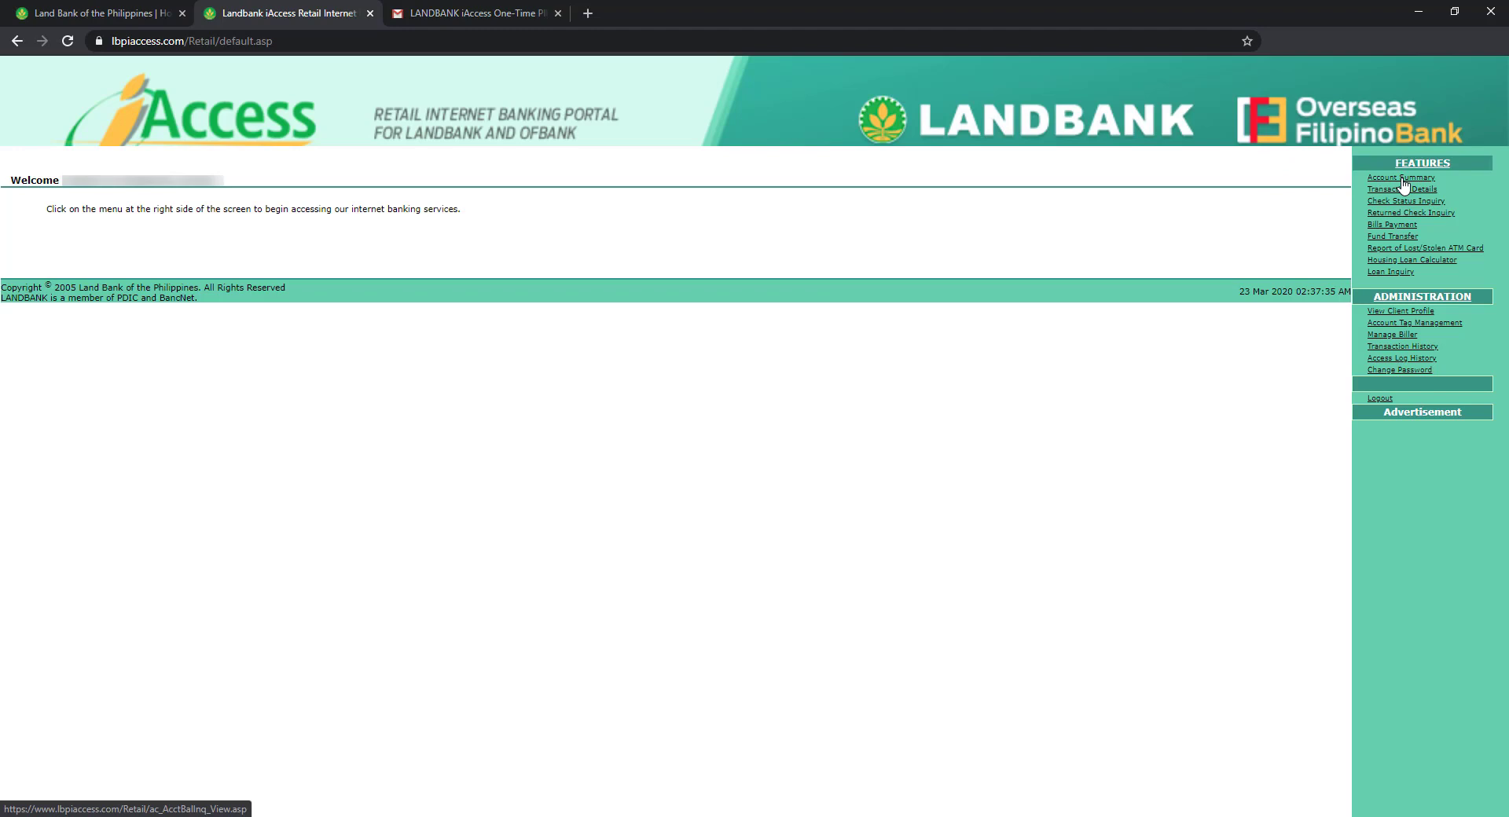
pyautogui.click(1401, 178)
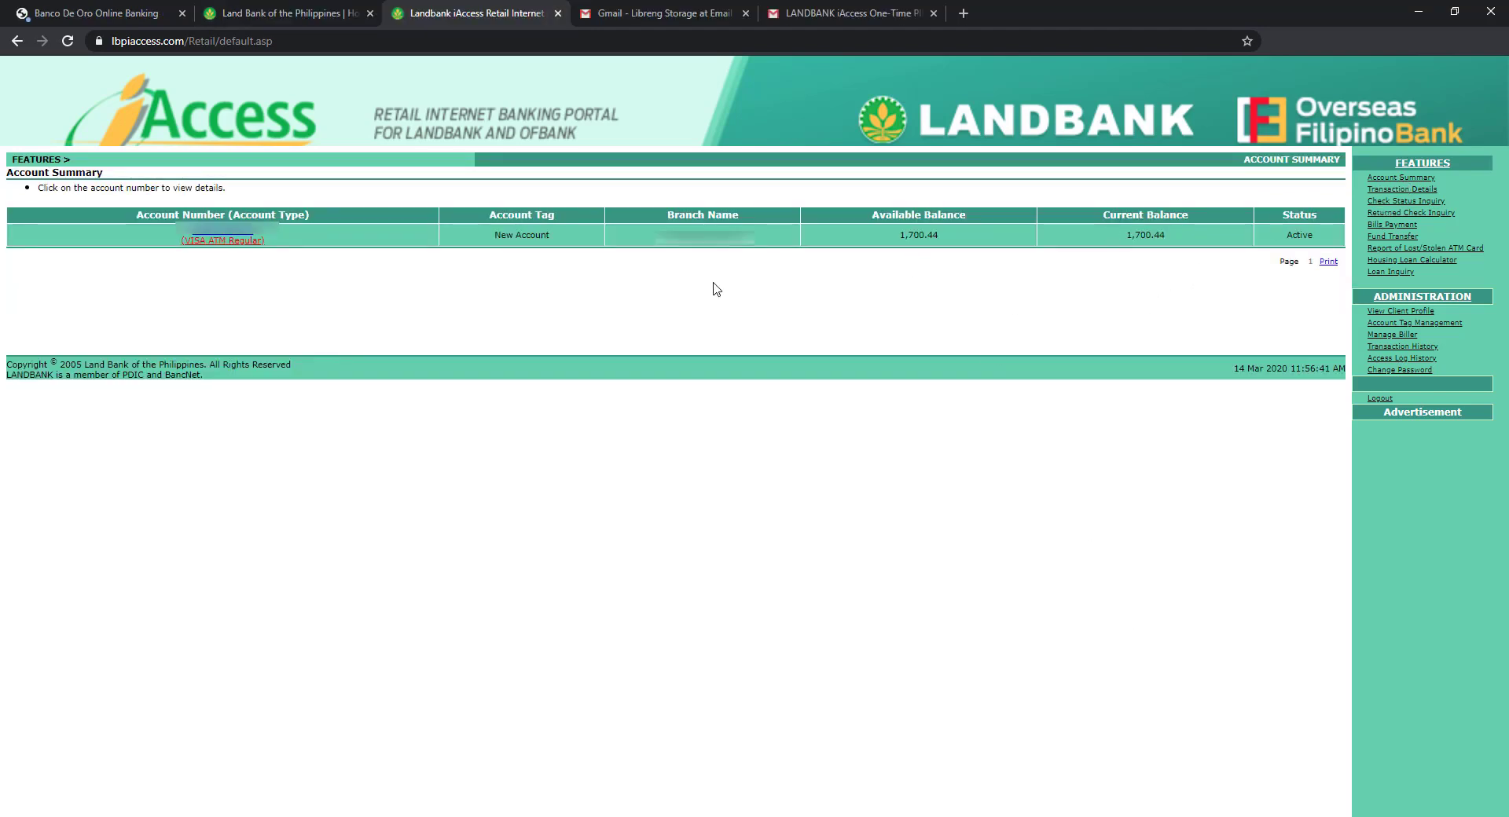
pyautogui.moveTo(896, 234); pyautogui.dragTo(928, 231)
pyautogui.click(940, 266)
# Start a fund transfer from the ATM account to Other Banks, with METROBANK as the receiving bank
pyautogui.click(1392, 238)
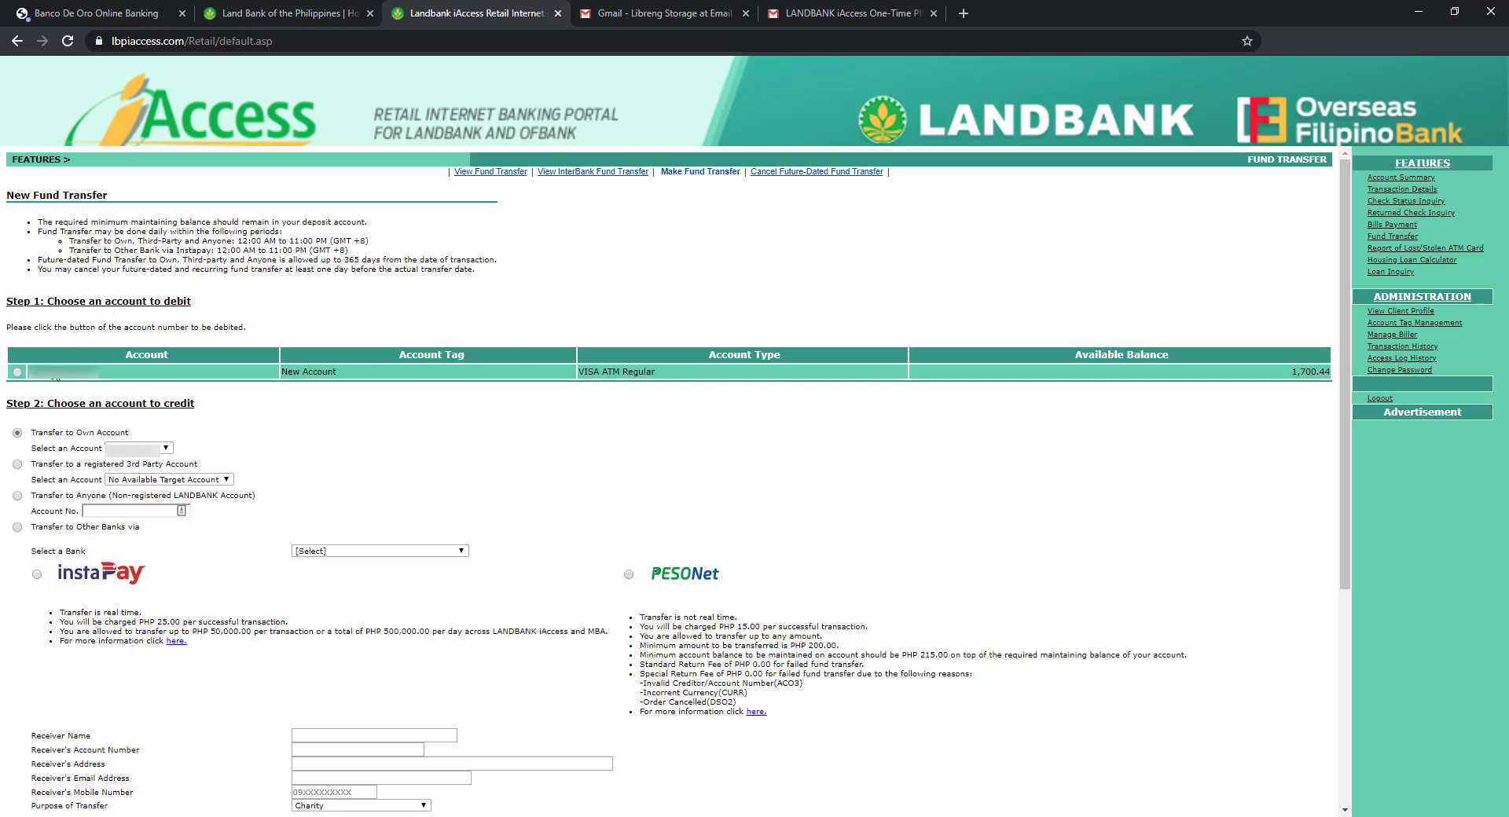
pyautogui.click(17, 373)
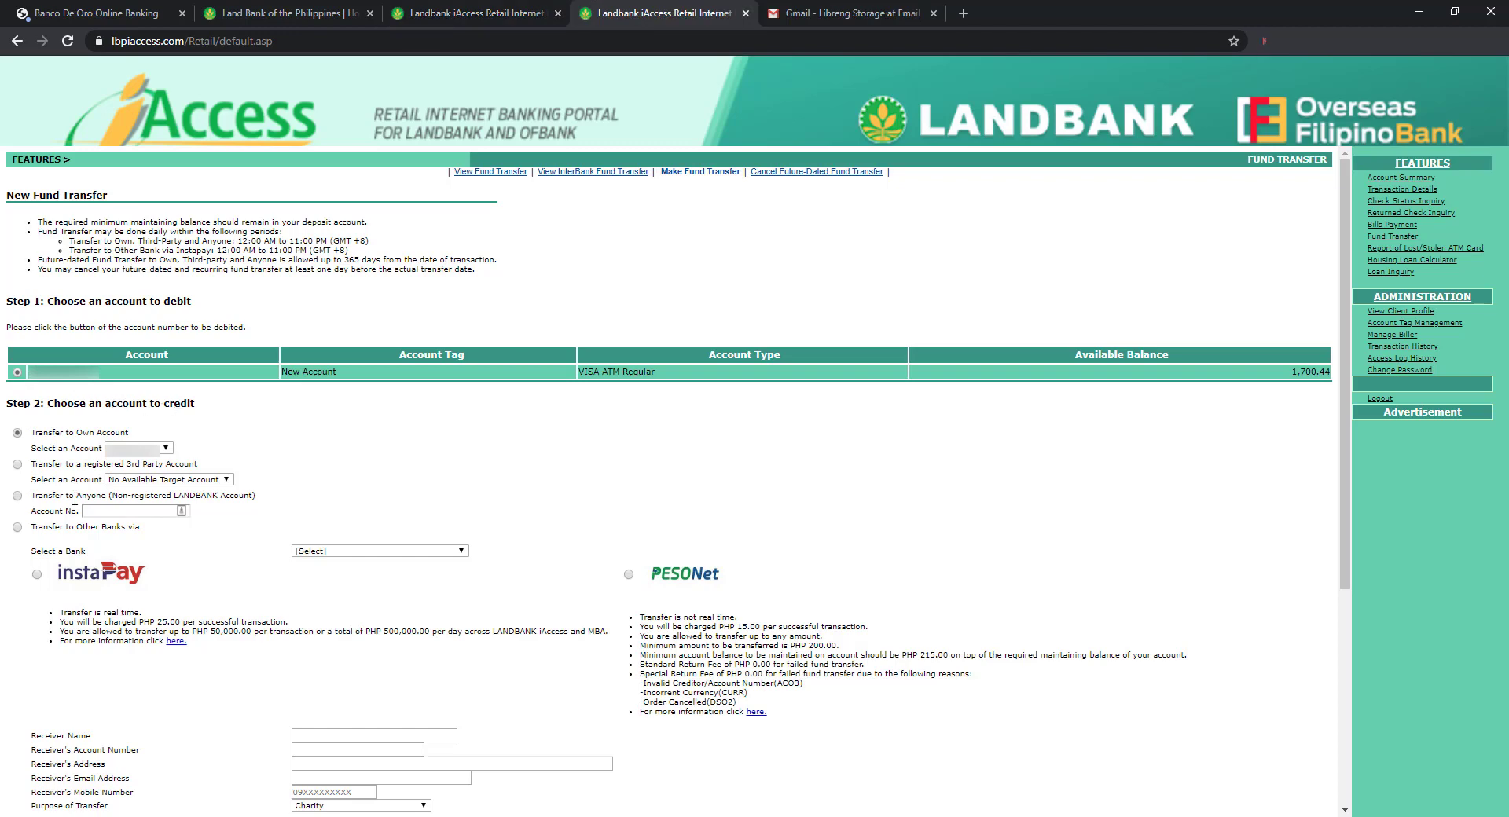
pyautogui.click(18, 528)
pyautogui.click(354, 553)
pyautogui.moveTo(462, 593); pyautogui.dragTo(462, 664)
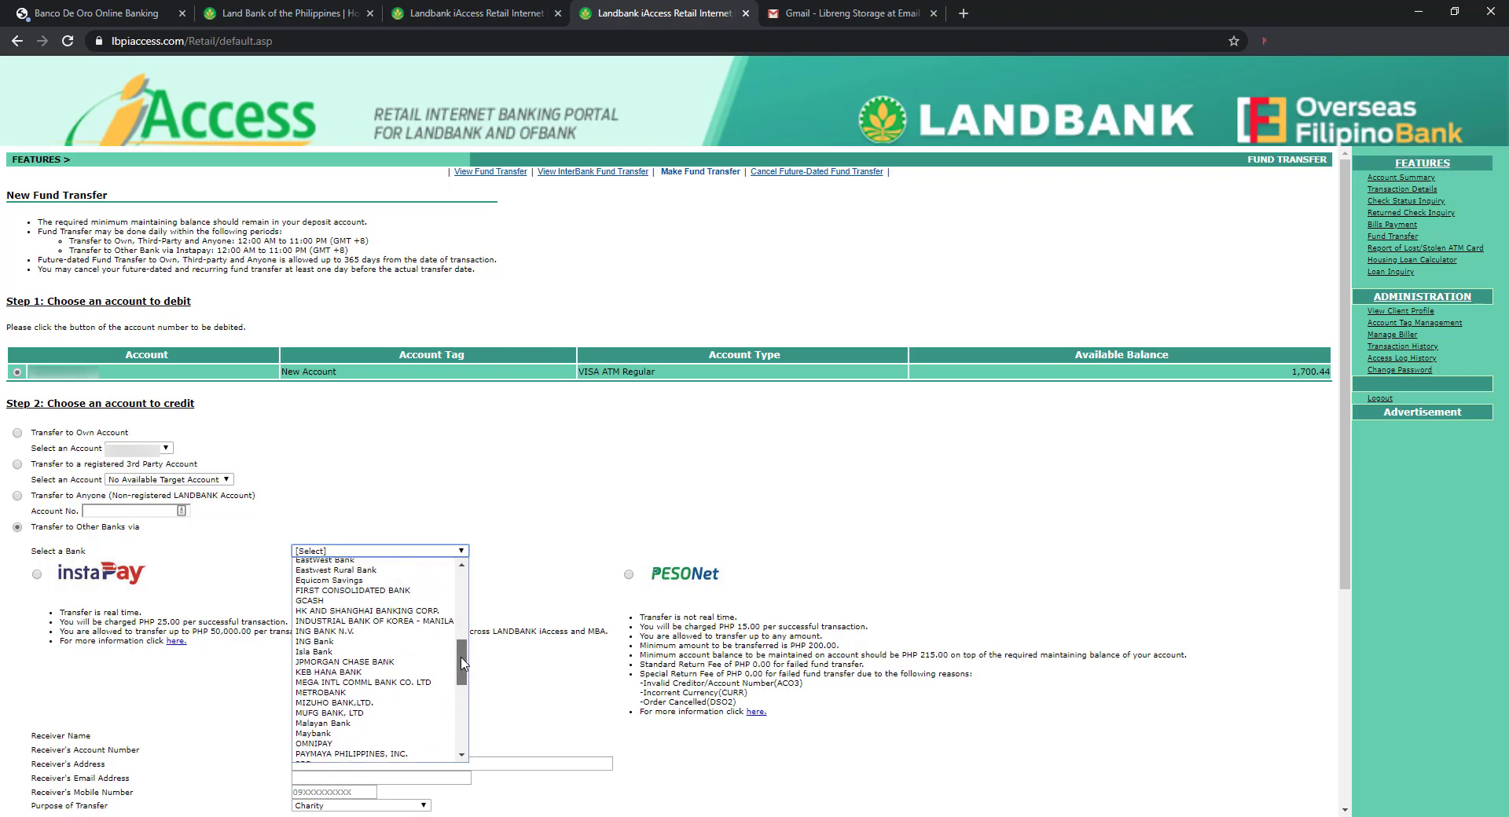
pyautogui.click(345, 692)
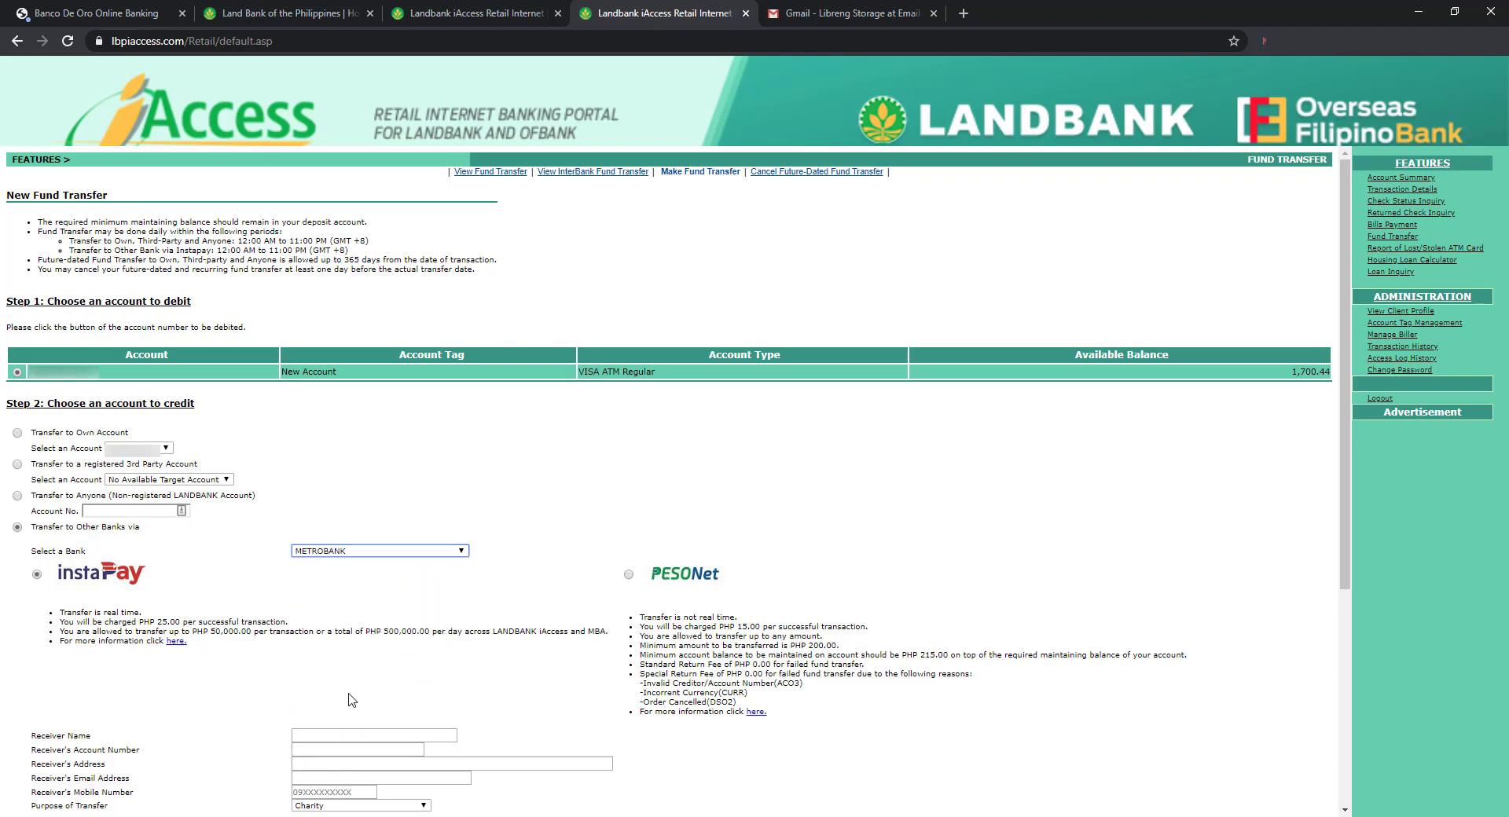
# Choose InstaPay as the transfer channel and bring the receiver fields into view
pyautogui.click(37, 575)
pyautogui.moveTo(83, 613); pyautogui.dragTo(141, 613)
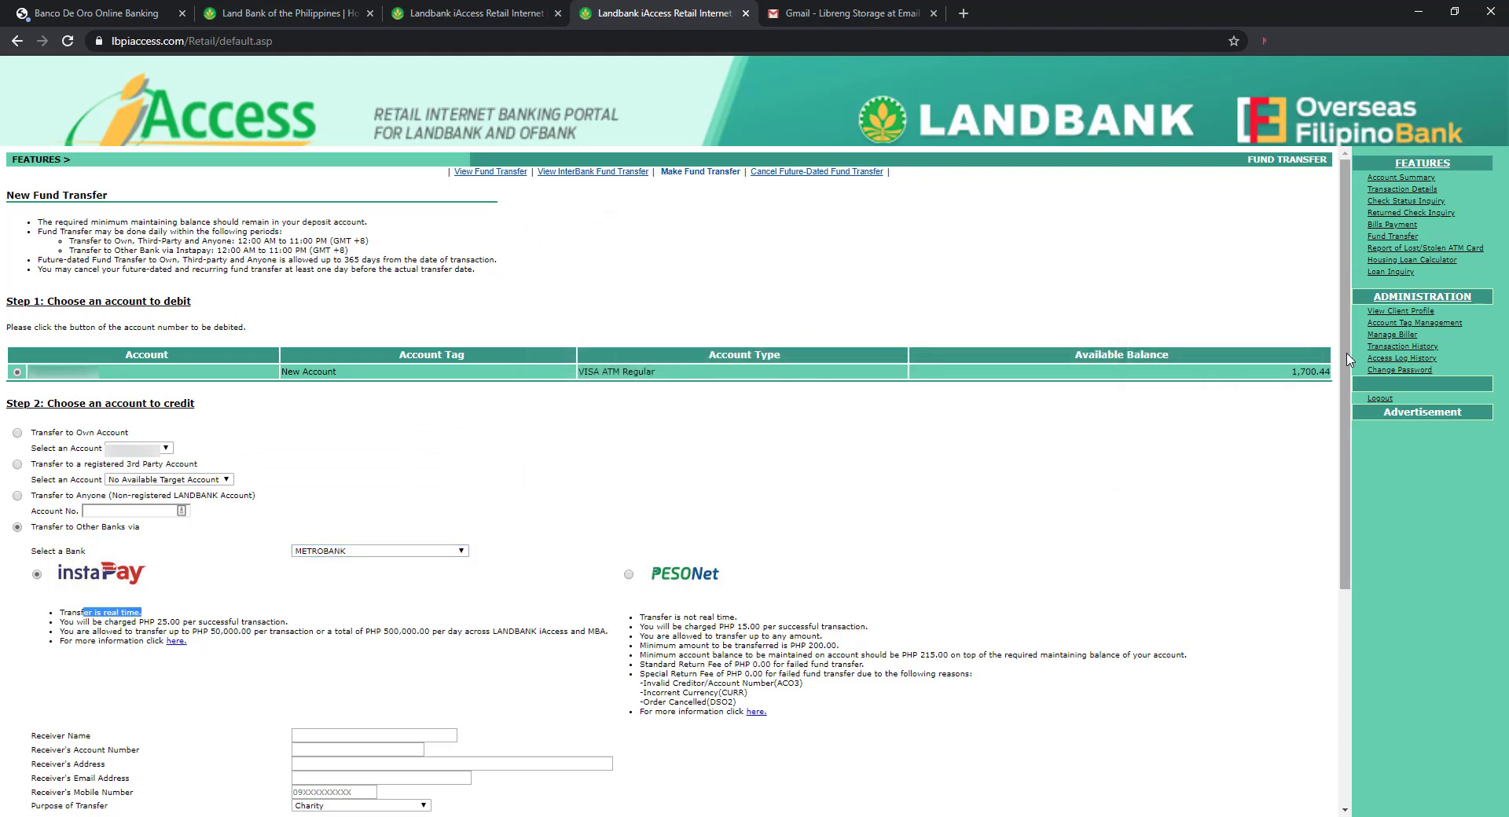
pyautogui.moveTo(1344, 355); pyautogui.dragTo(1338, 511)
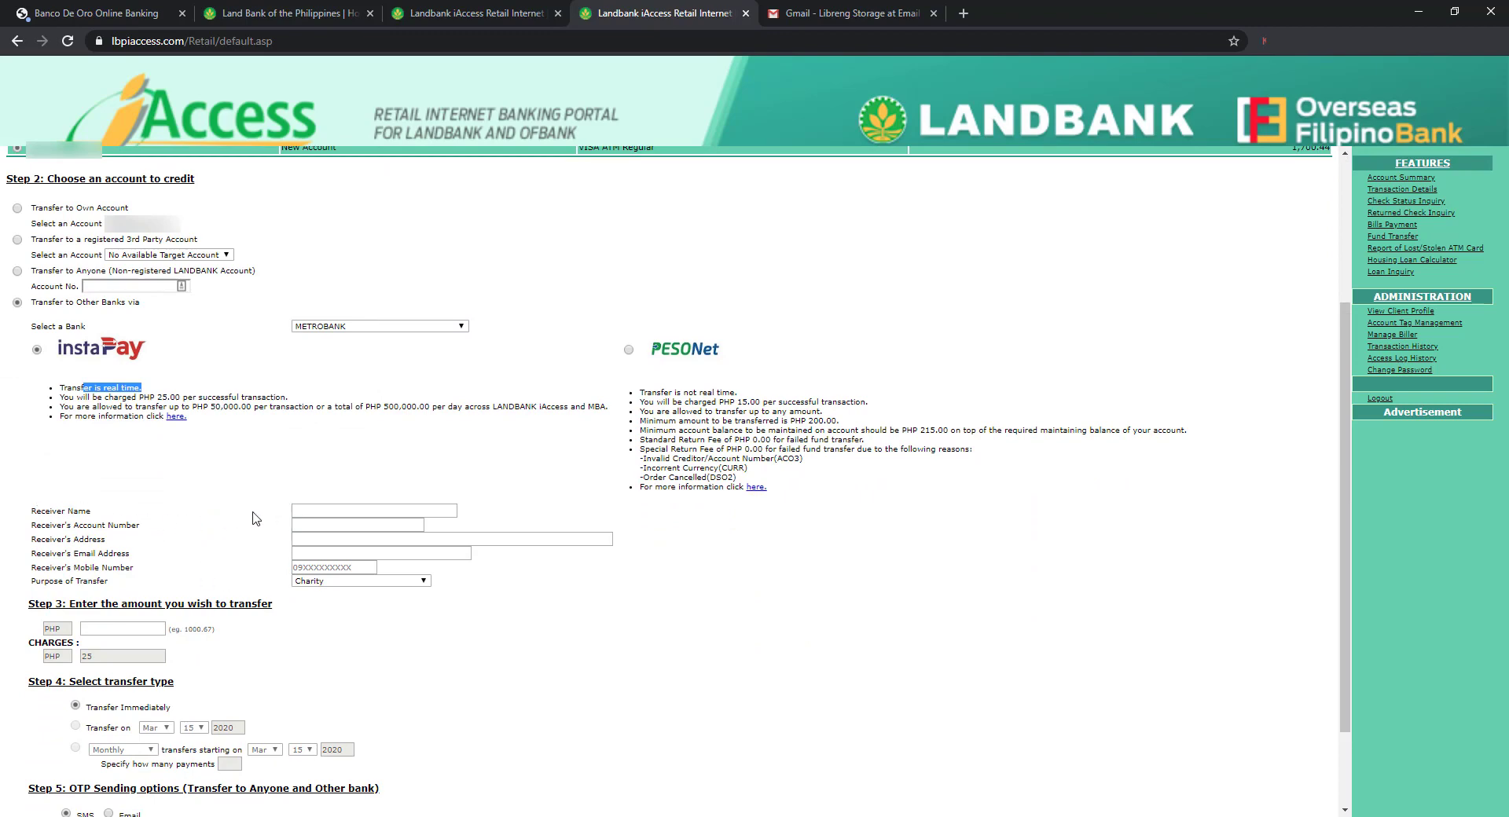
# Fill in the receiver's details and set the purpose of transfer to Family Support
pyautogui.click(309, 506)
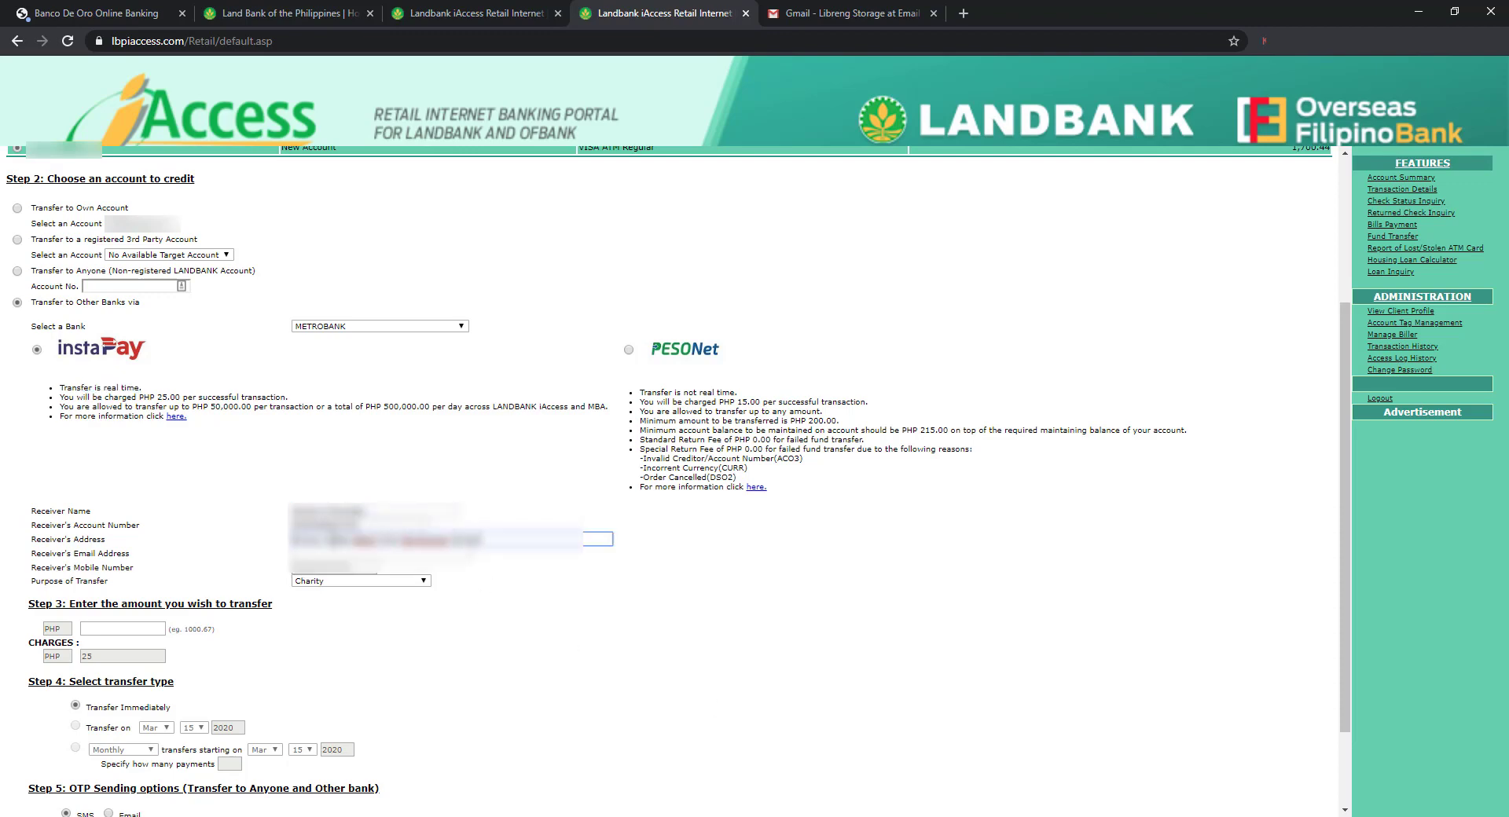
pyautogui.click(400, 583)
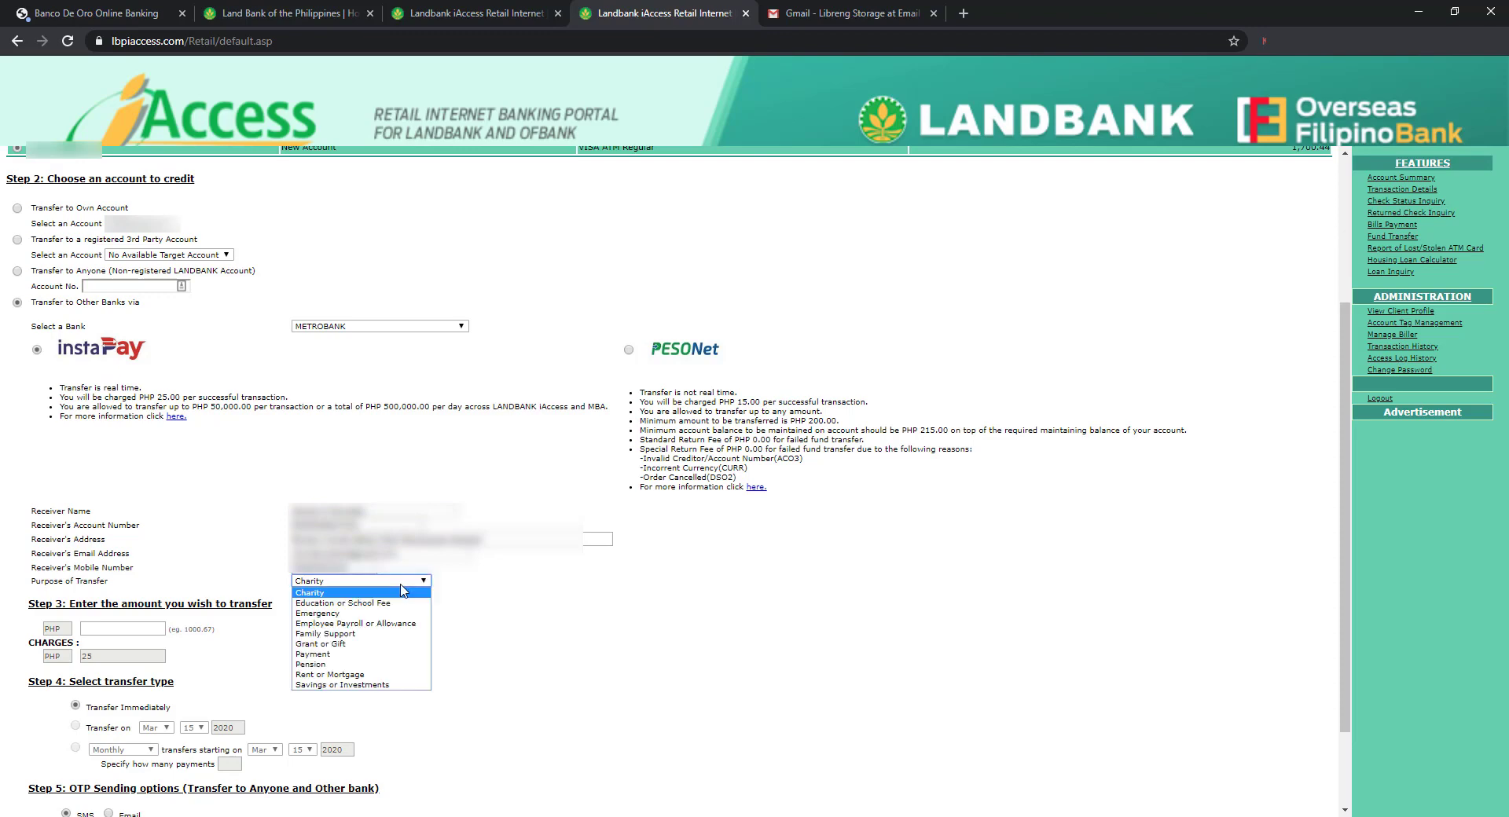
pyautogui.click(361, 634)
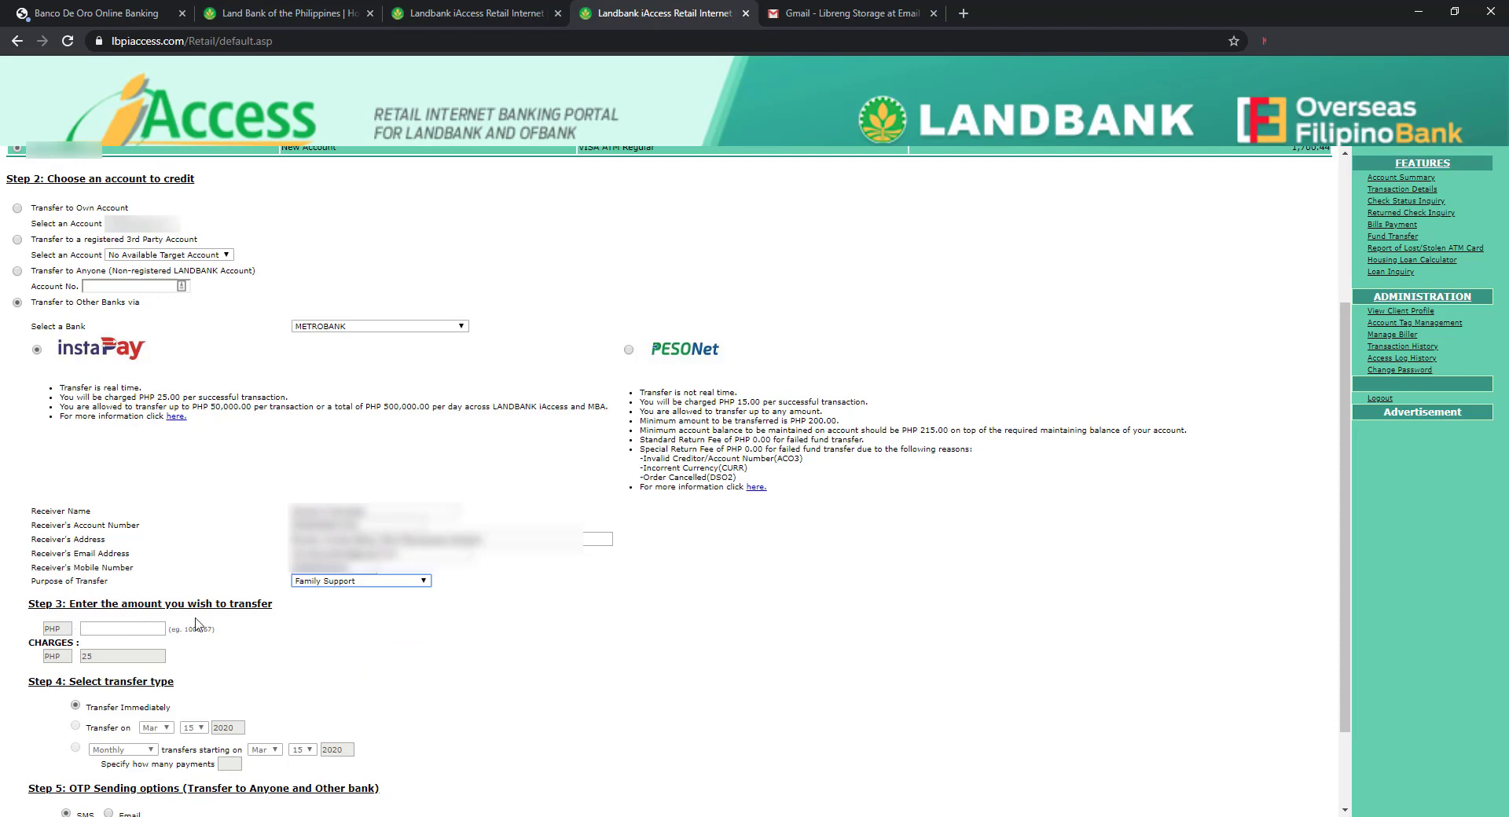
# Enter the PHP 1000 transfer amount, showing the PHP 25 charge
pyautogui.click(120, 627)
pyautogui.write('1000')
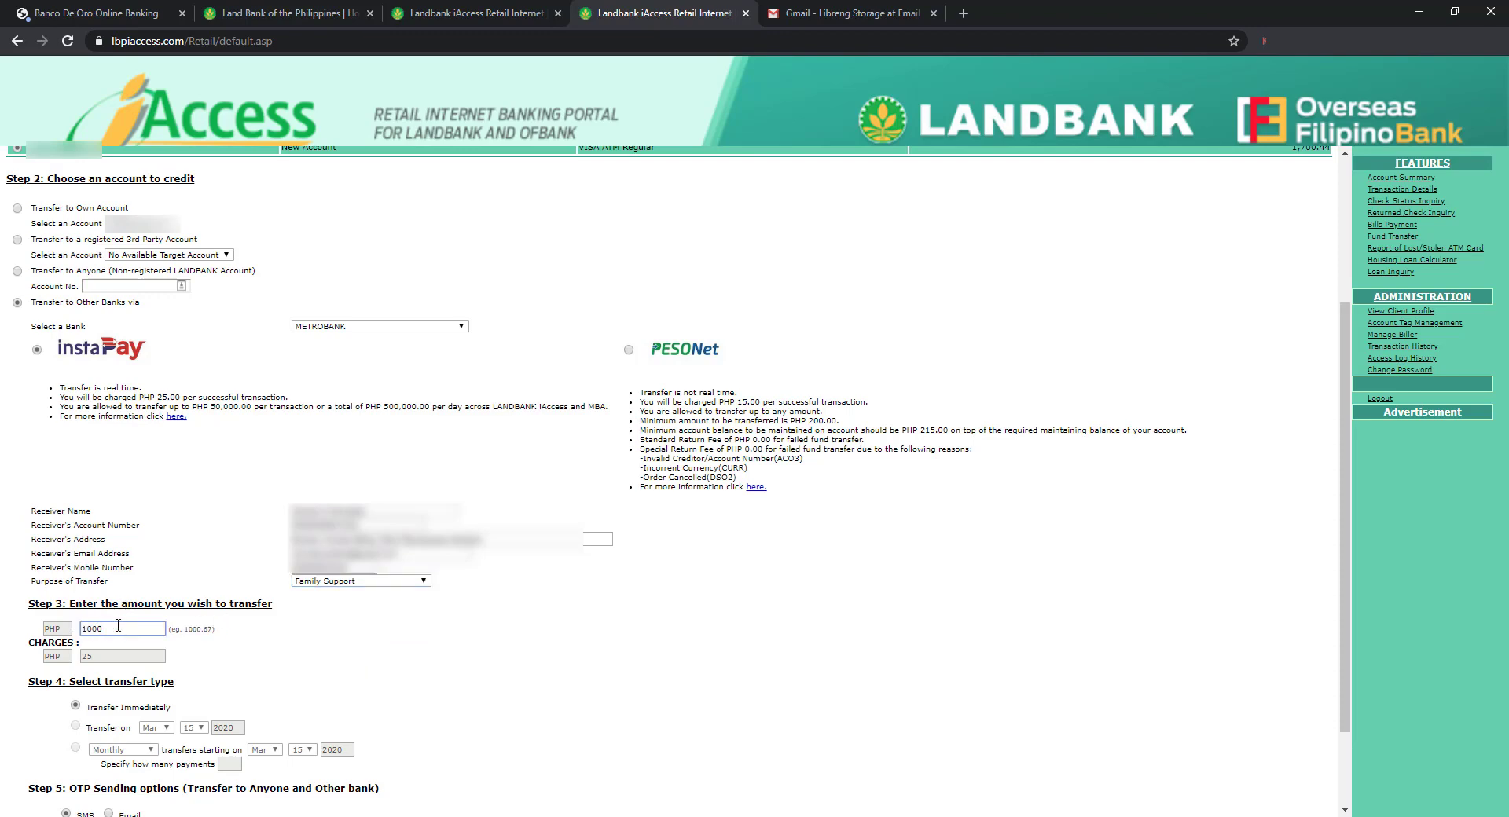
pyautogui.press('Tab')
pyautogui.click(138, 602)
pyautogui.scroll(-2, 1345, 404)
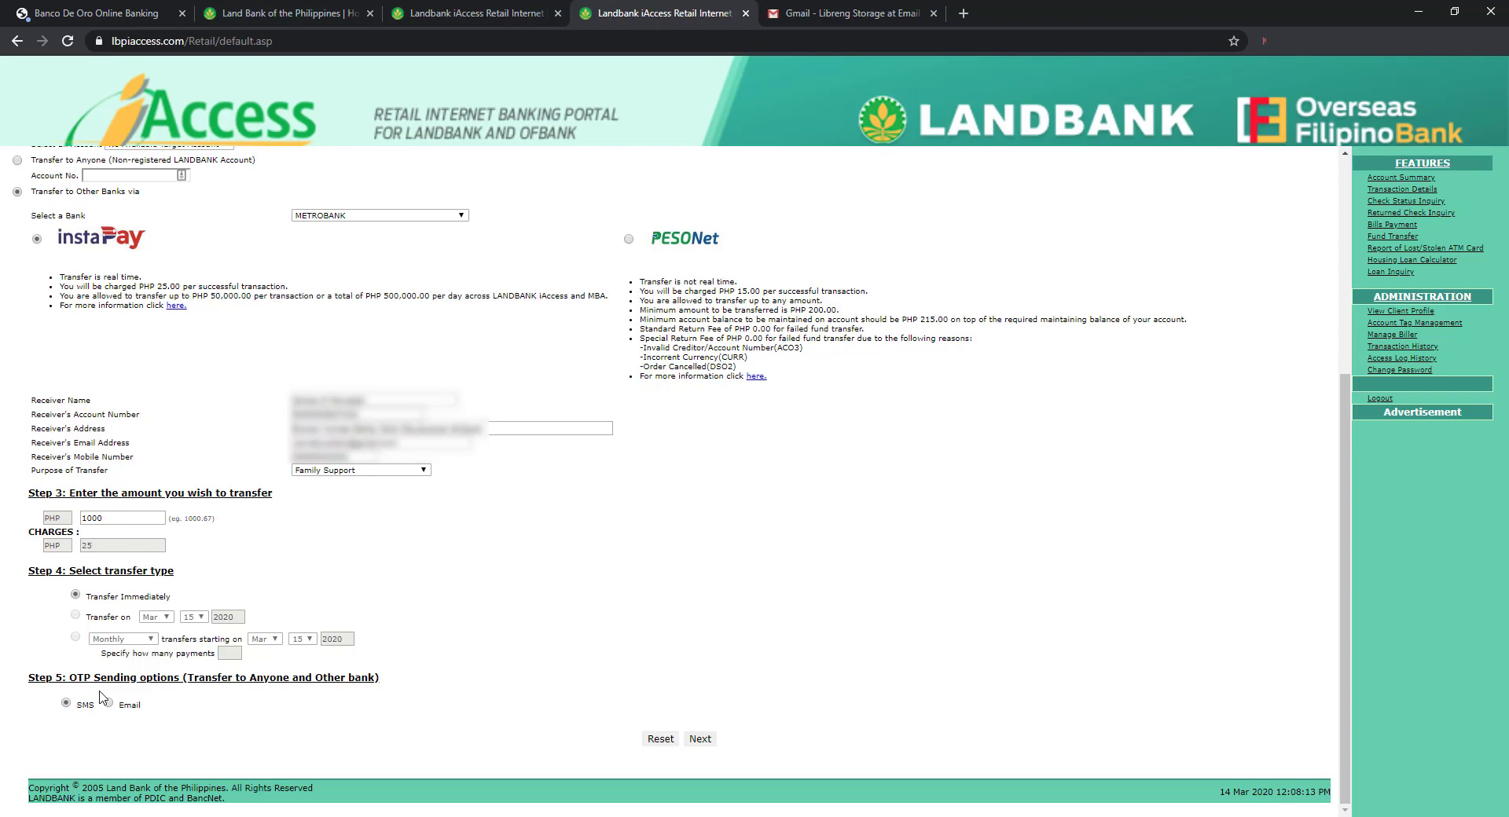
# Choose Email for OTP delivery and proceed to the 1,025.00 Instapay transaction confirmation
pyautogui.click(108, 702)
pyautogui.click(702, 741)
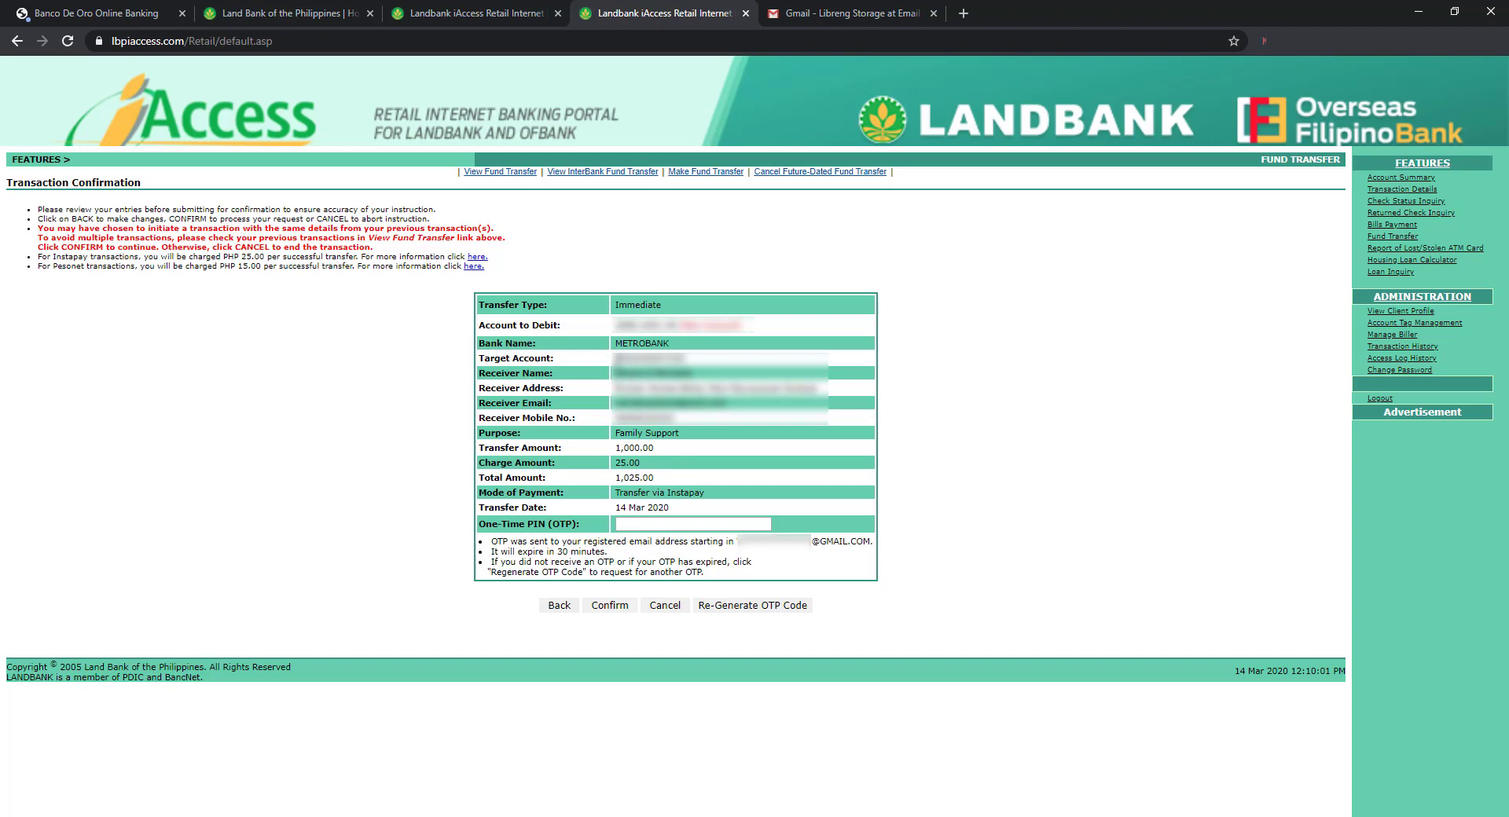
# Highlight the target account value on the confirmation page
pyautogui.doubleClick(638, 355)
pyautogui.moveTo(682, 360); pyautogui.dragTo(612, 358)
pyautogui.click(614, 350)
# Regenerate the one-time PIN, enter it, and confirm the 1,025.00 transfer
pyautogui.click(752, 607)
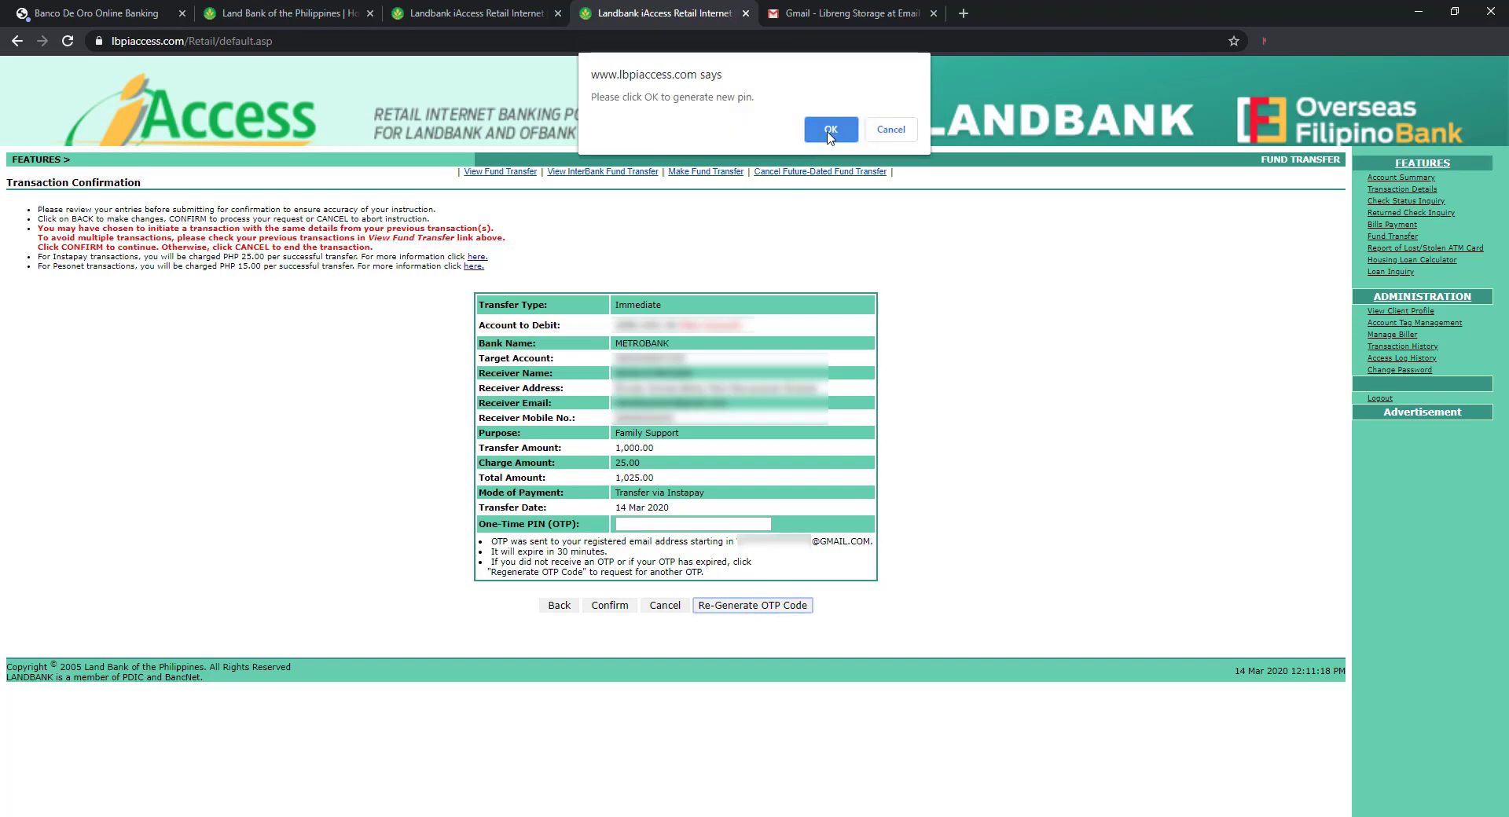
pyautogui.click(829, 133)
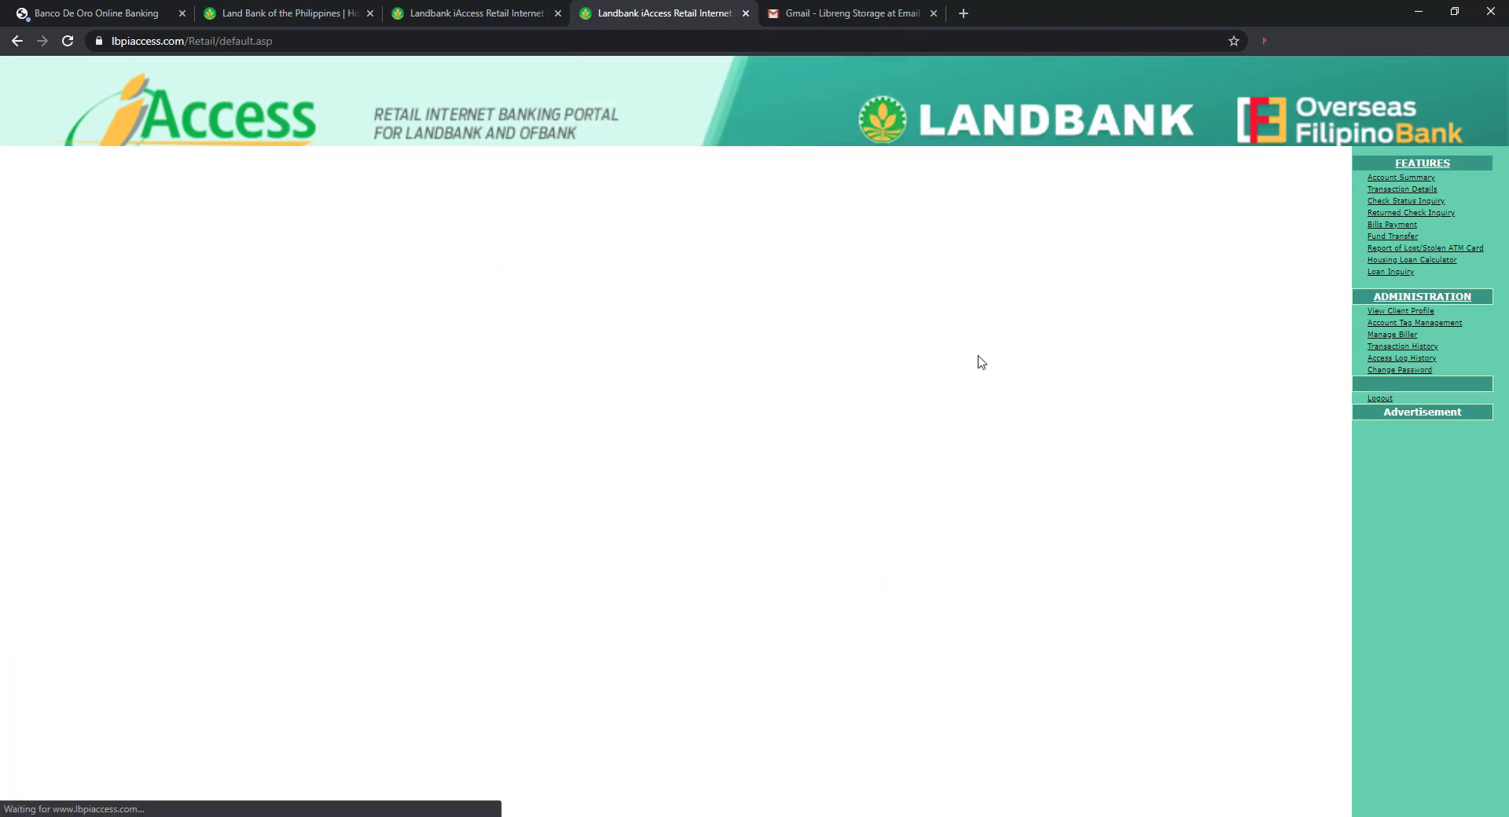
pyautogui.click(679, 523)
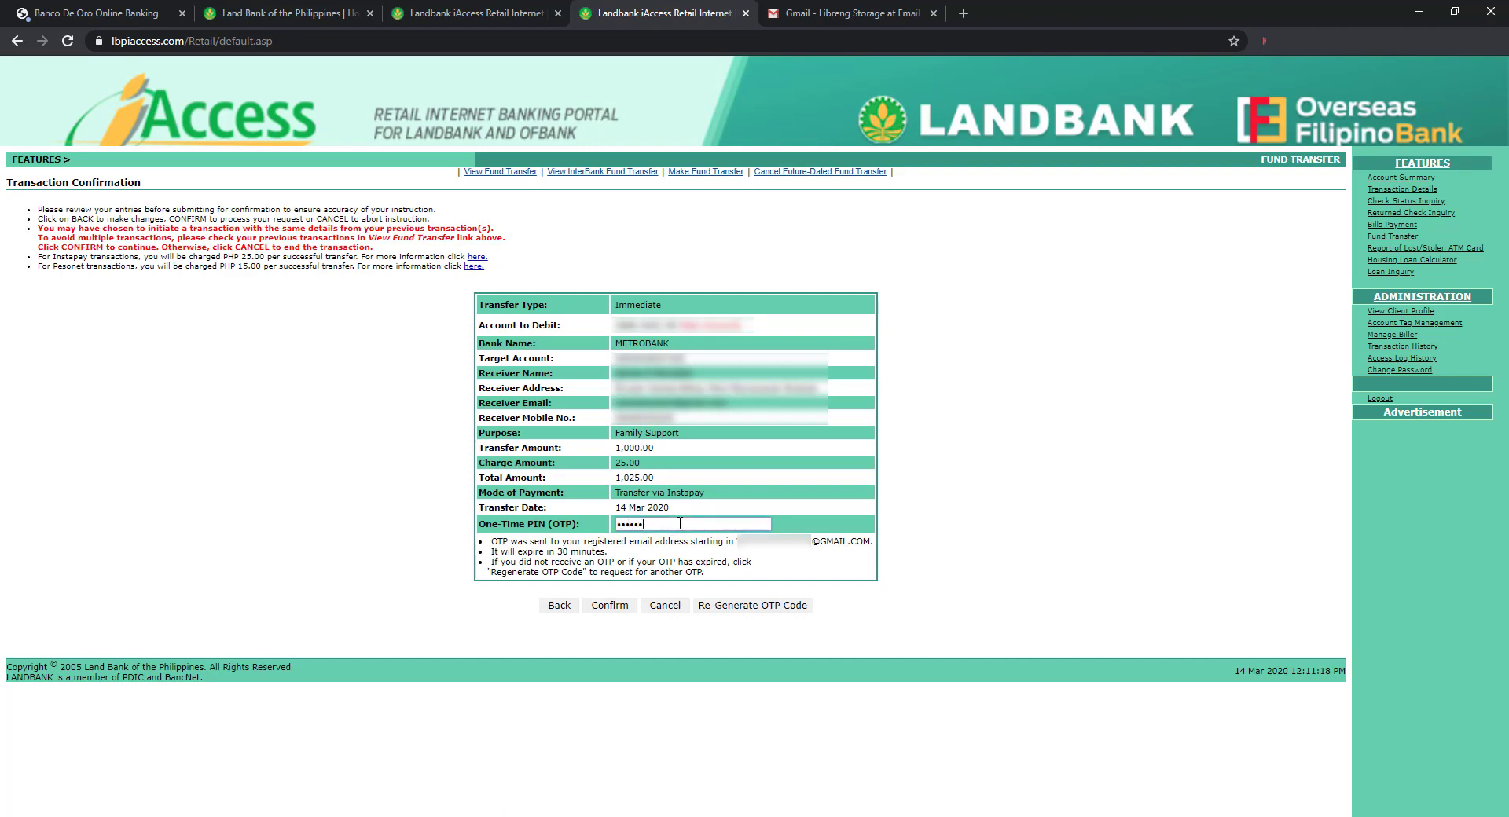
pyautogui.click(609, 611)
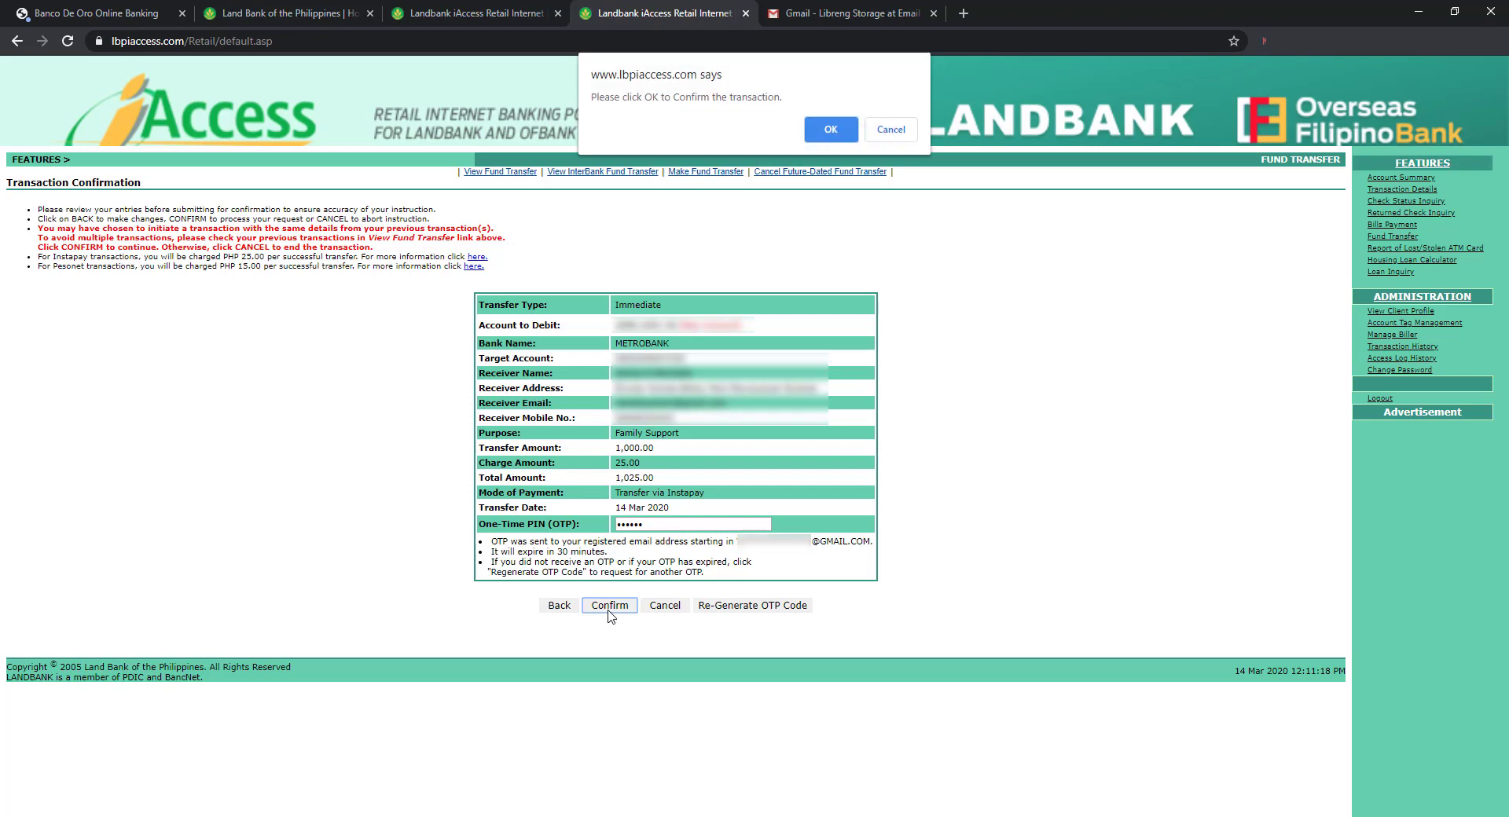
# Approve the transfer, then highlight the reference number and Successful status on the acknowledgment
pyautogui.click(845, 136)
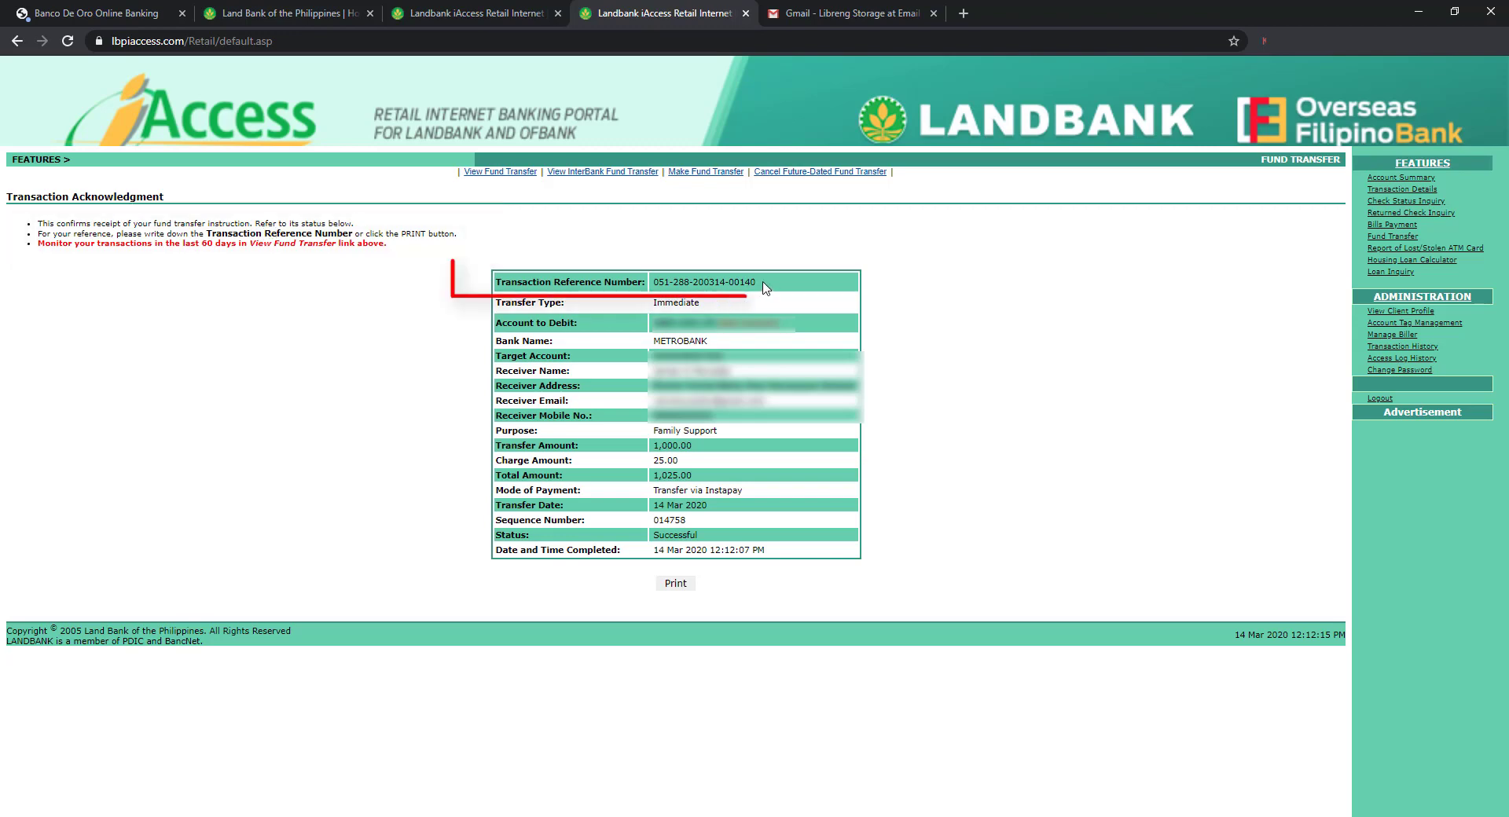
pyautogui.moveTo(760, 282); pyautogui.dragTo(650, 285)
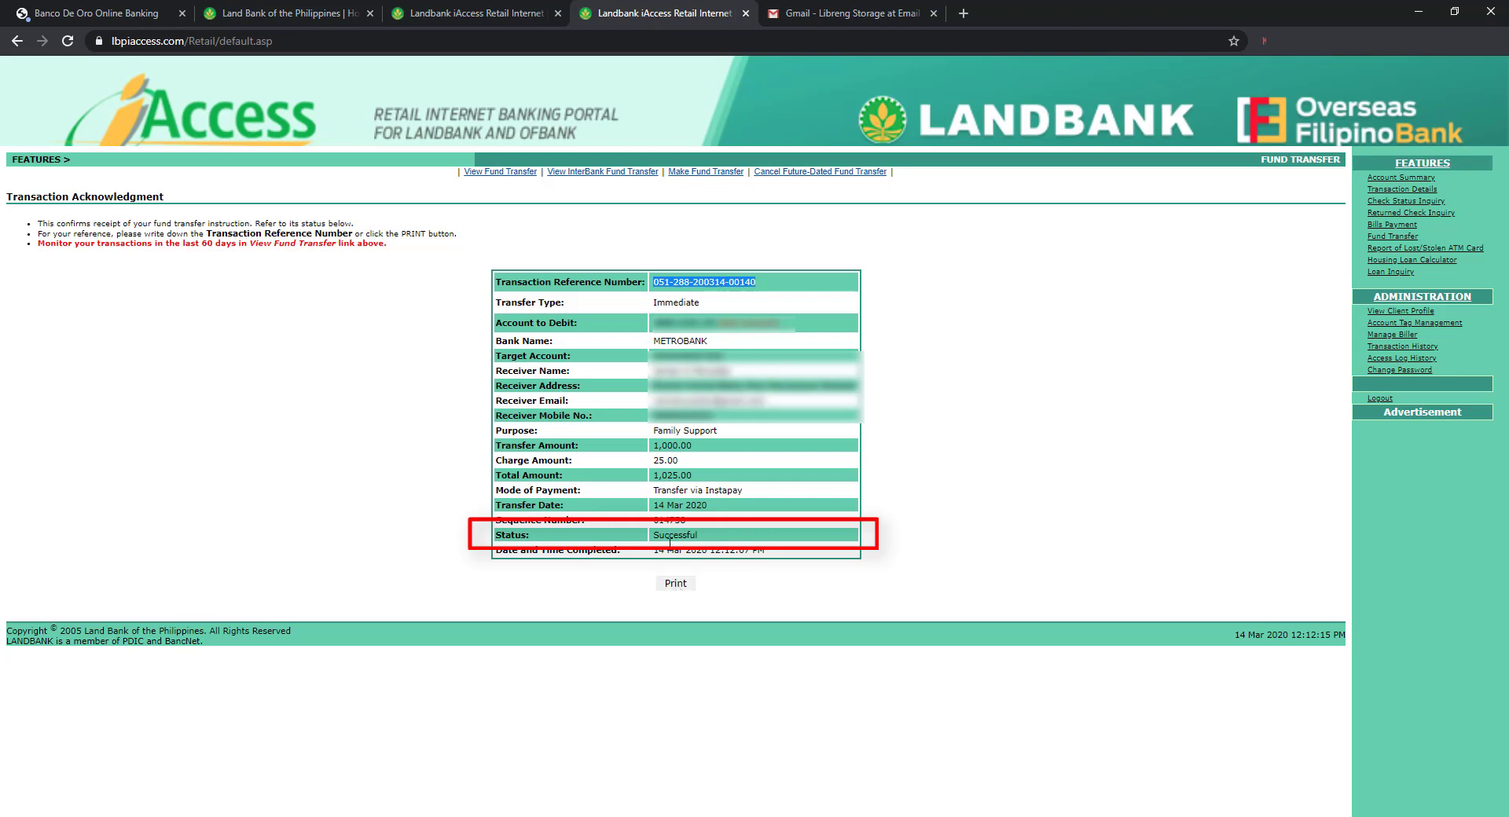
pyautogui.moveTo(701, 538); pyautogui.dragTo(497, 541)
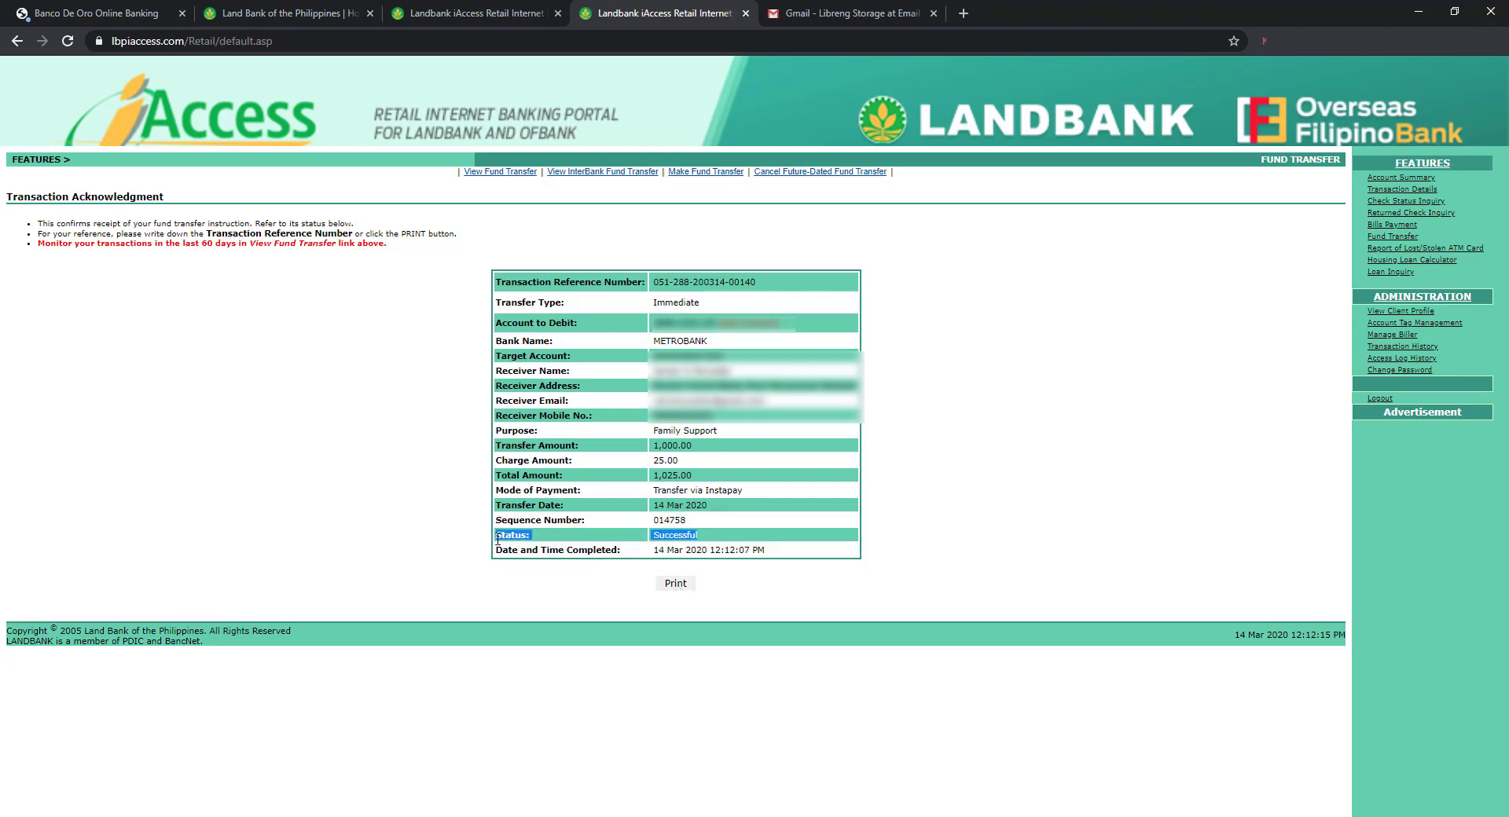
# Open the acknowledgment's print preview and cancel printing
pyautogui.click(675, 584)
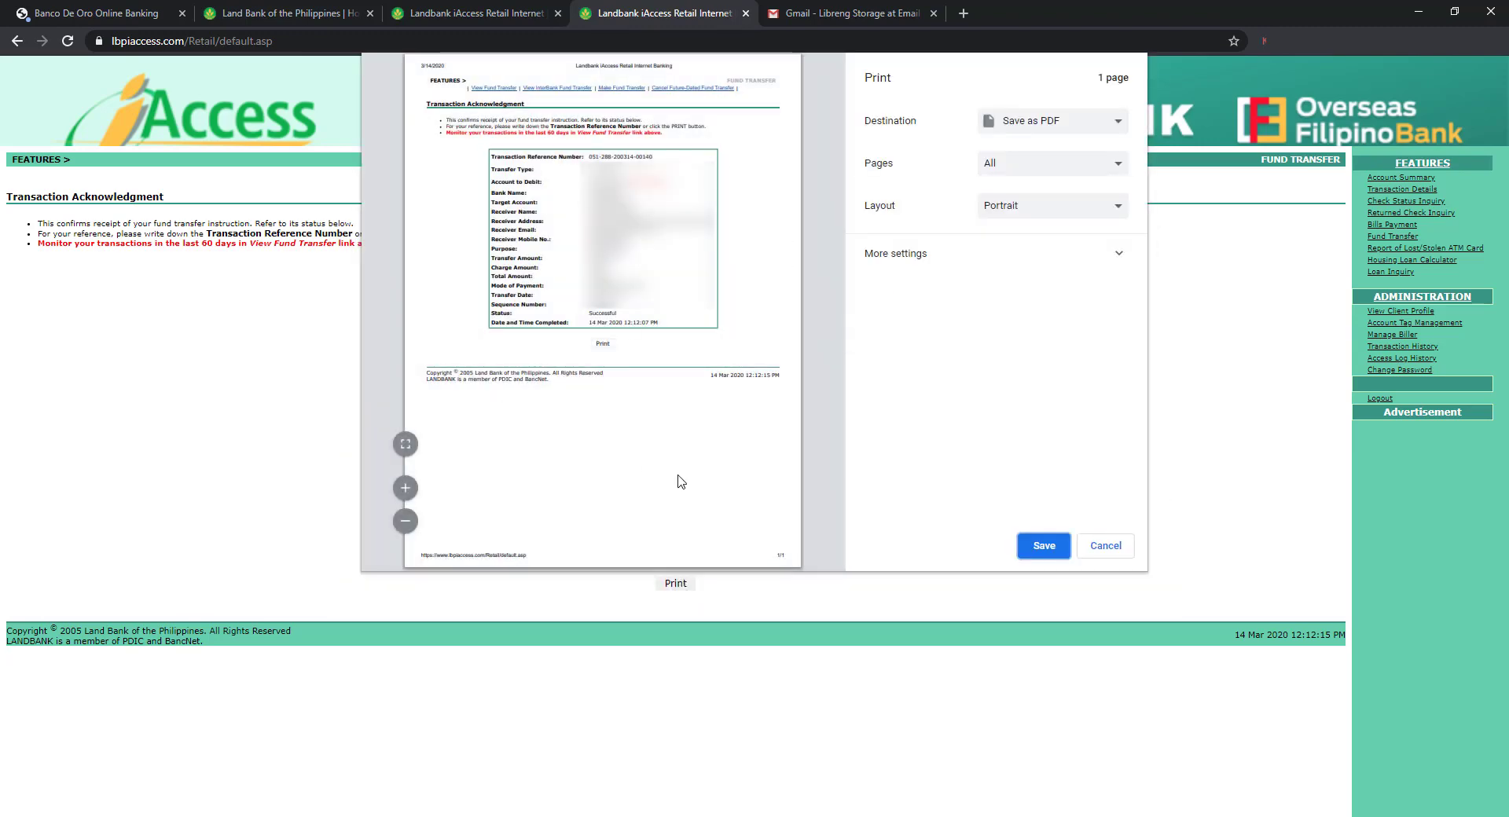
pyautogui.click(1100, 546)
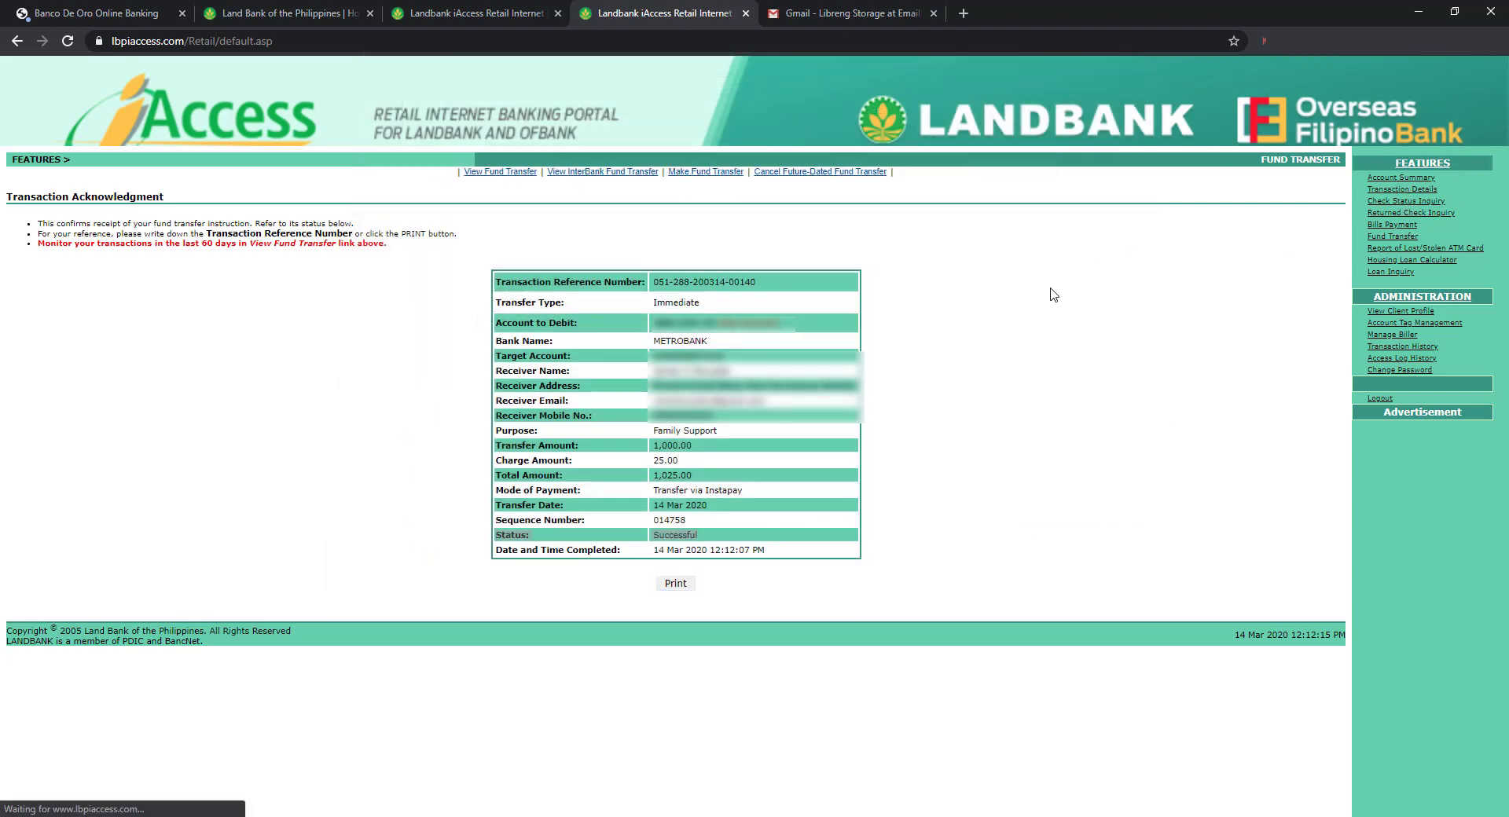